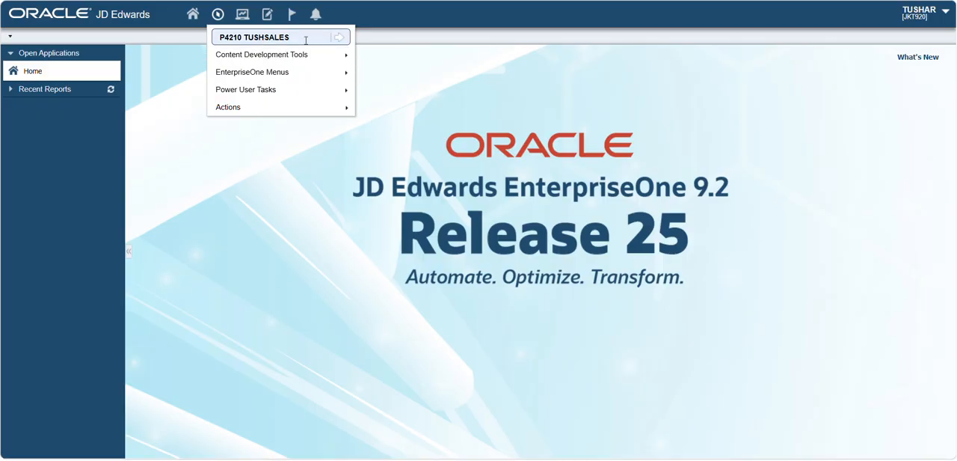
- Launch application P4210 through the fast path and start adding a new sales order
key(BackSpace)
key(BackSpace)
key(BackSpace)
key(BackSpace)
key(BackSpace)
key(BackSpace)
key(BackSpace)
key(BackSpace)
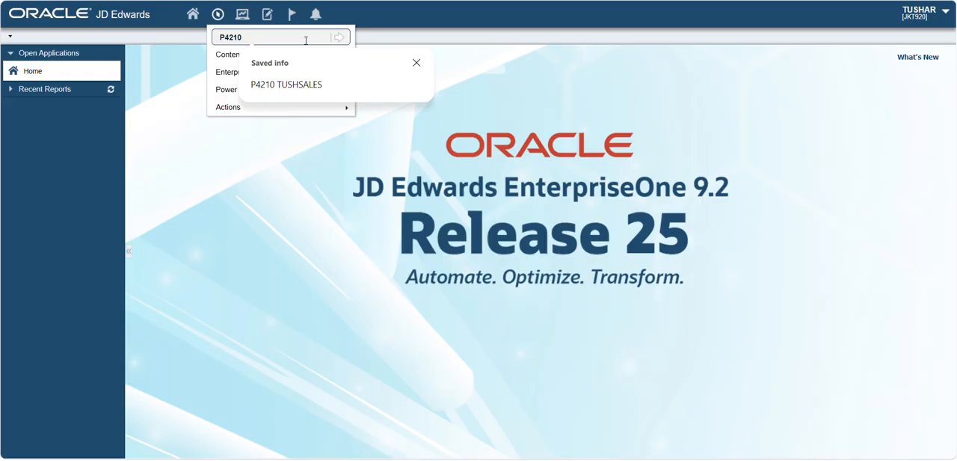
key(Return)
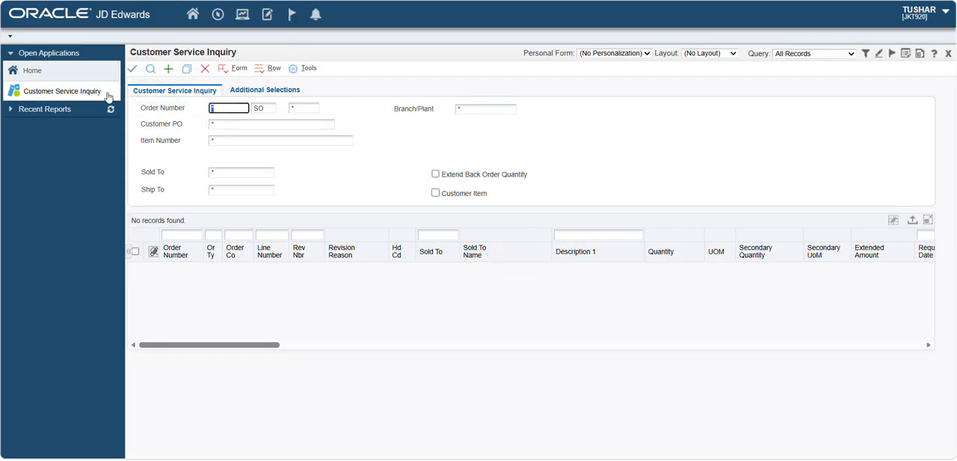
mouse_move(109, 97)
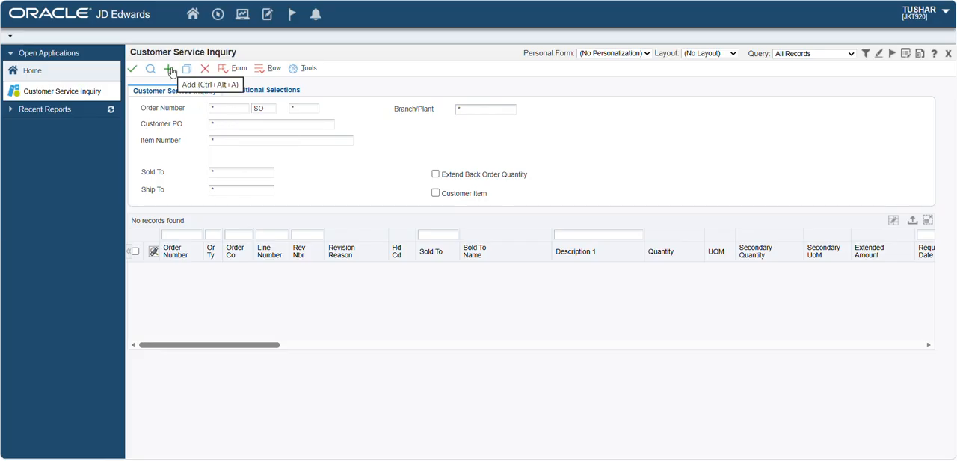
click(171, 70)
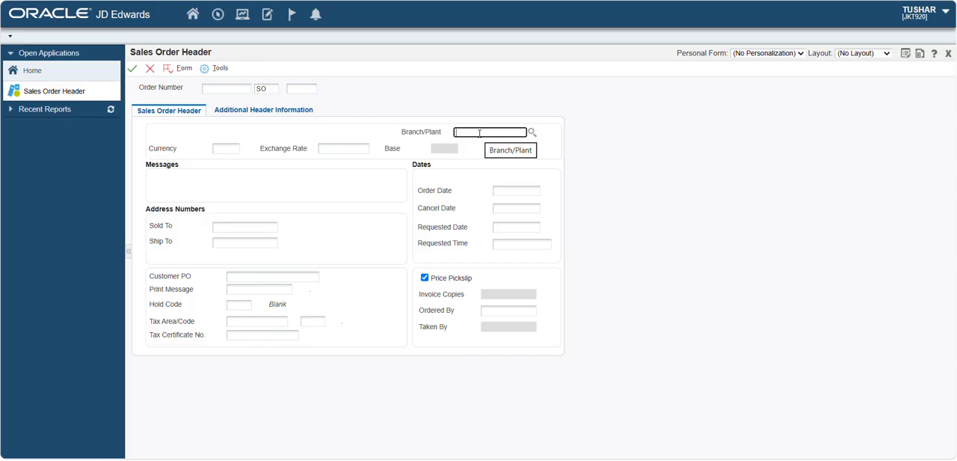
- Set the order header's Branch/Plant to BU-101 and enter the customer's address number as Sold To
text(bu-101)
click(224, 227)
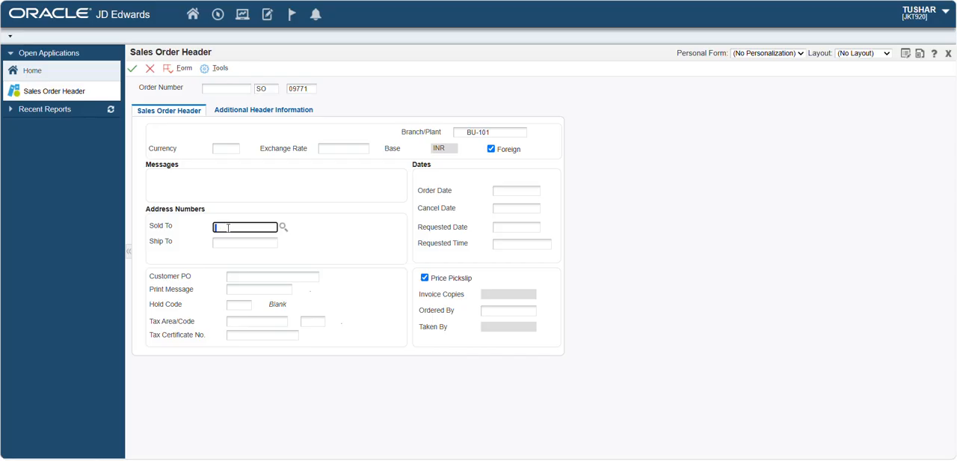
text(450)
- Look up the same customer's address number for Ship To in the address book and accept the order header
click(240, 243)
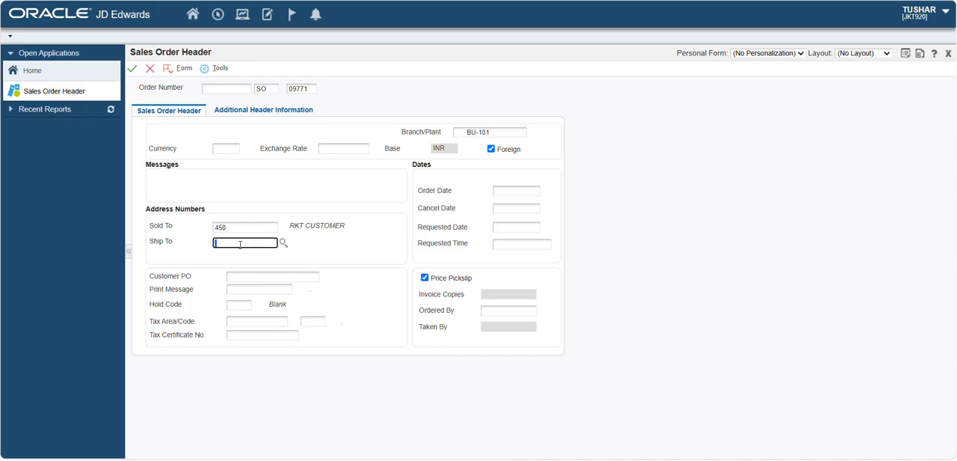
click(284, 246)
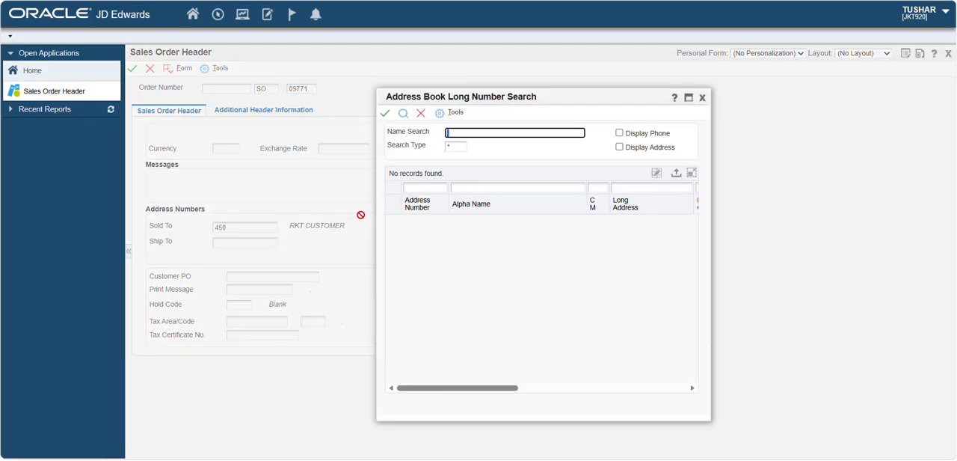
click(418, 186)
text(450)
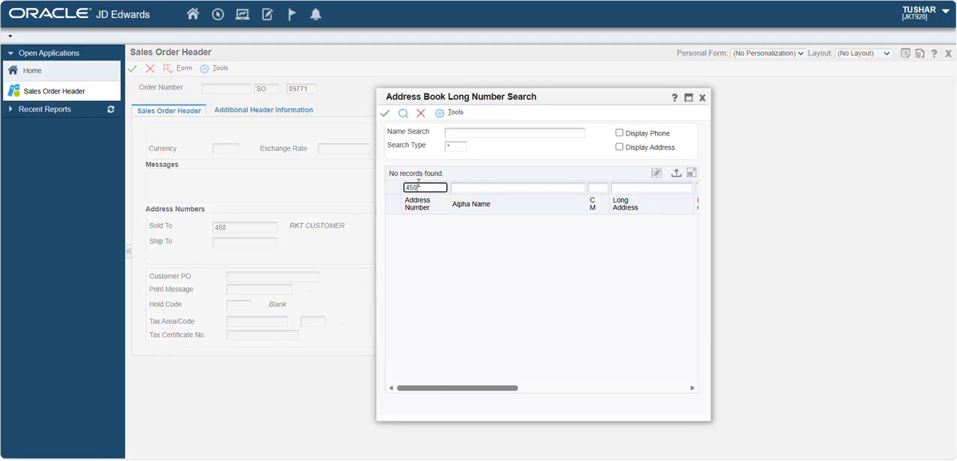
click(404, 114)
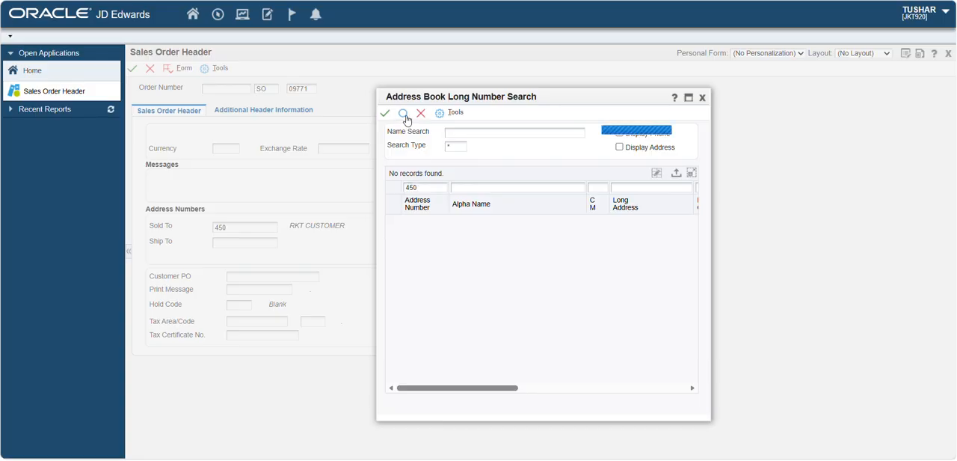
click(385, 114)
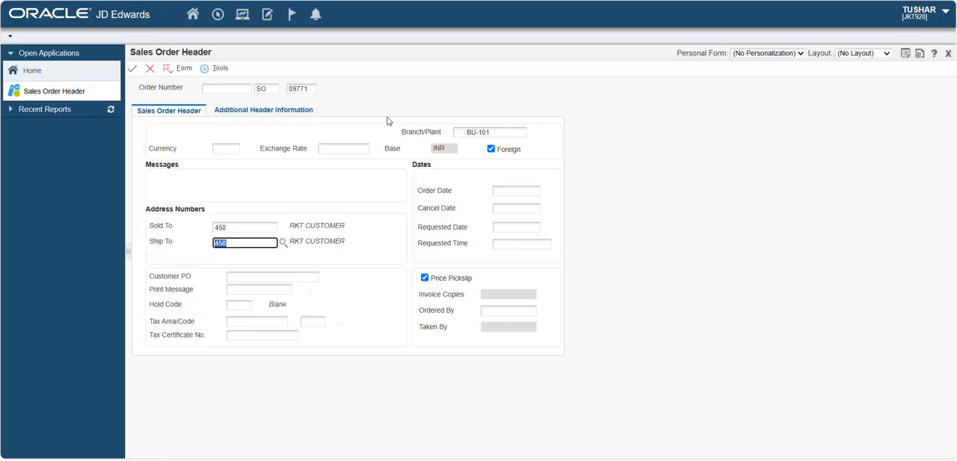
click(207, 259)
click(133, 74)
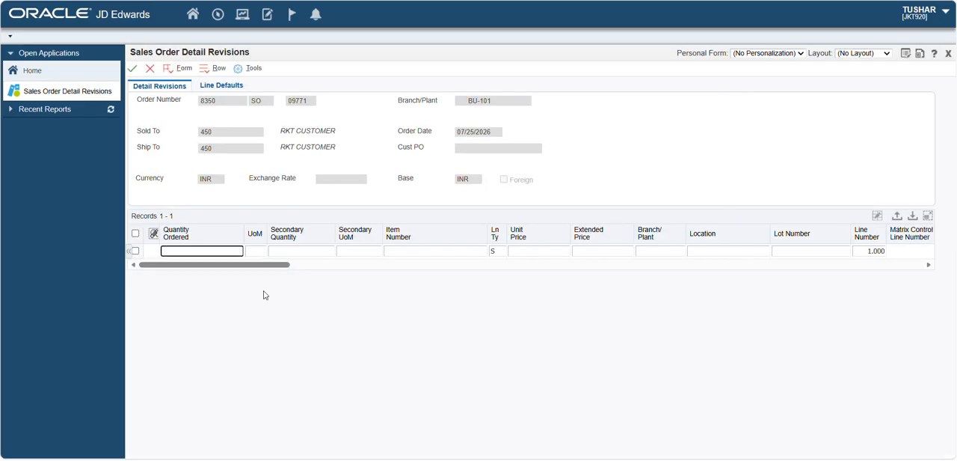
- Enter the first order line with item number ITEM00 and quantity ordered 5
click(402, 252)
text(item00)
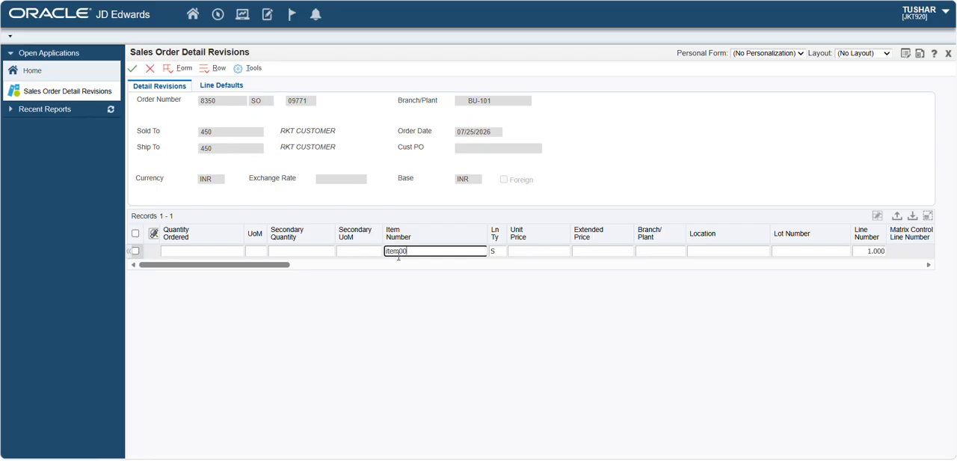
click(224, 252)
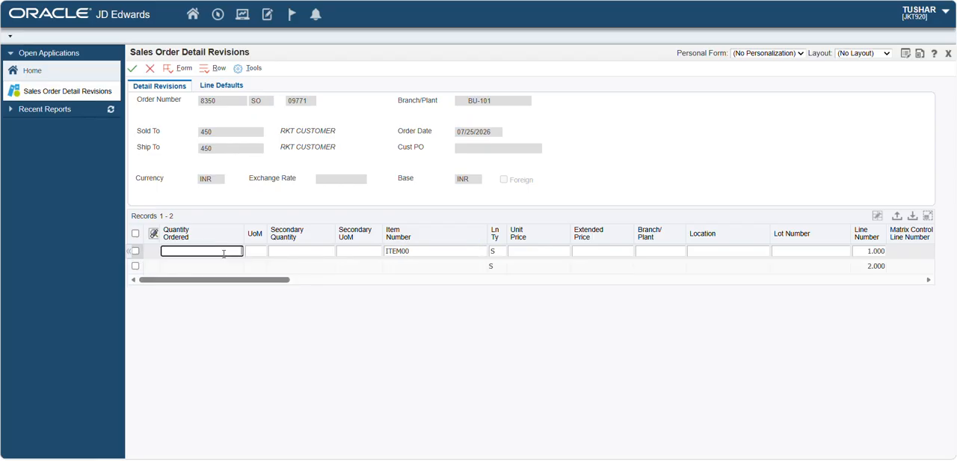
text(2)
key(BackSpace)
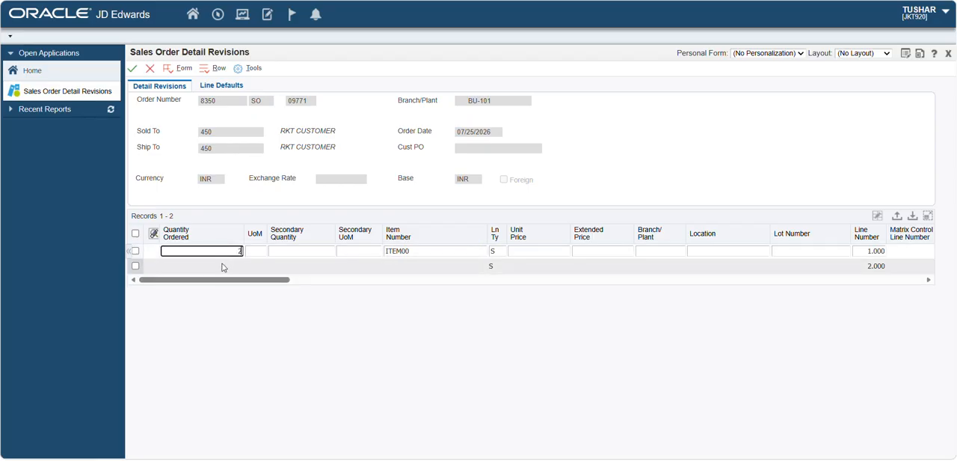
text(5)
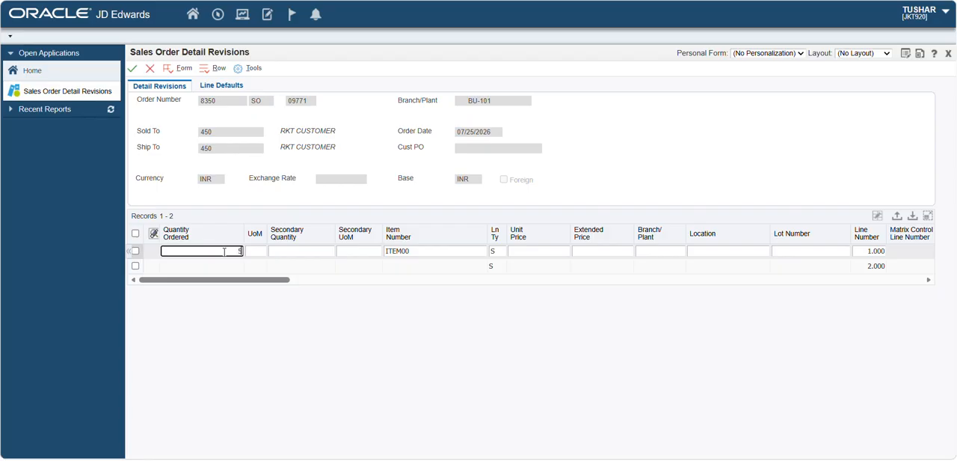
click(225, 266)
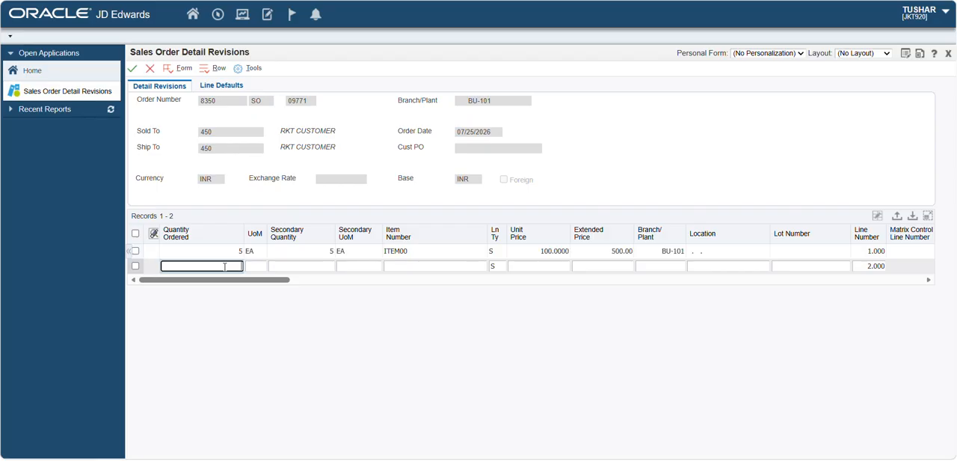
- Select the new order's number, then save the sales order and return to Customer Service Inquiry
scroll(485, 263, right, 2)
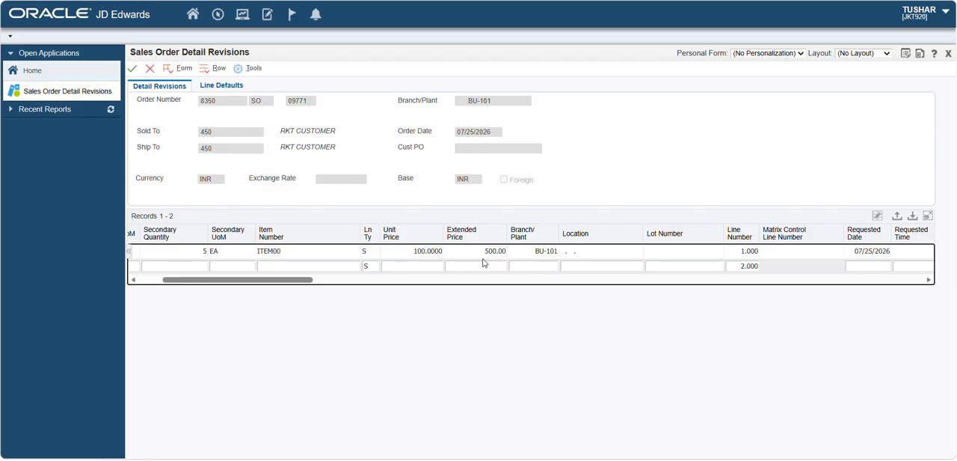
double_click(209, 101)
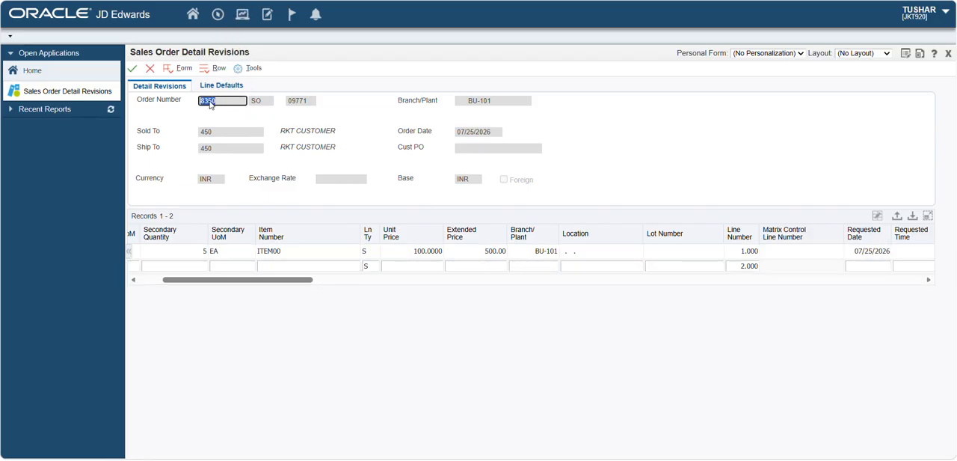
click(133, 69)
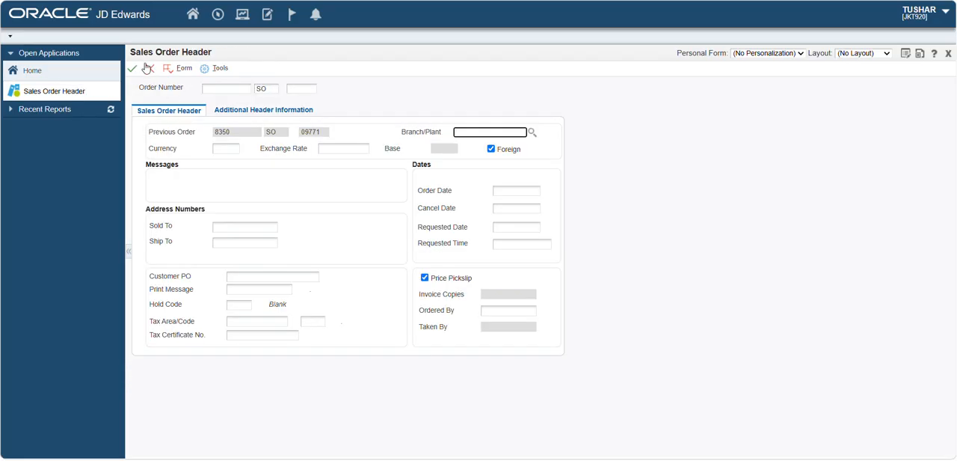
click(148, 68)
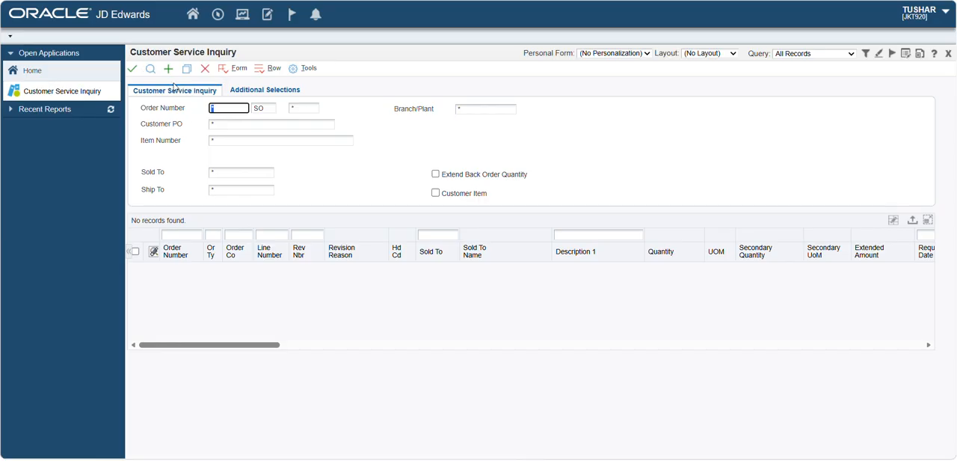
- Open Batch Versions through the fast path BV and find the versions of batch application R42520
click(213, 16)
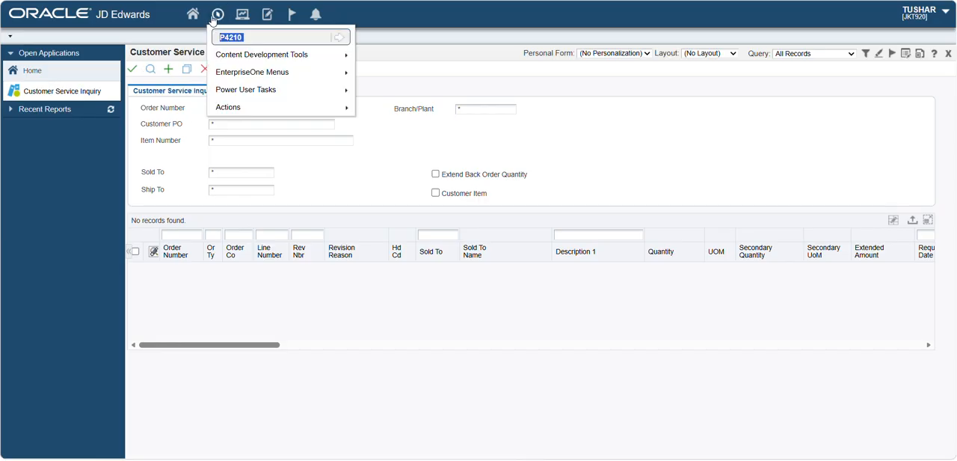
key(BackSpace)
text(bv)
key(Return)
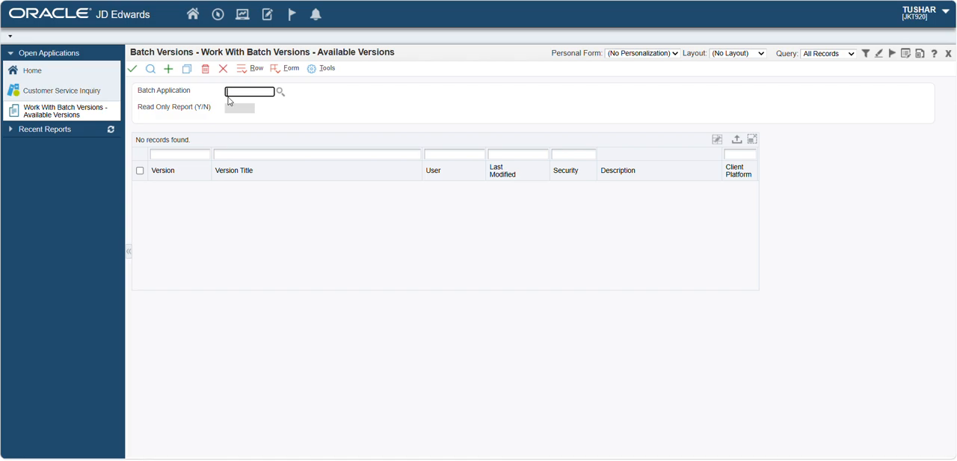
text(r42)
text(0)
click(152, 70)
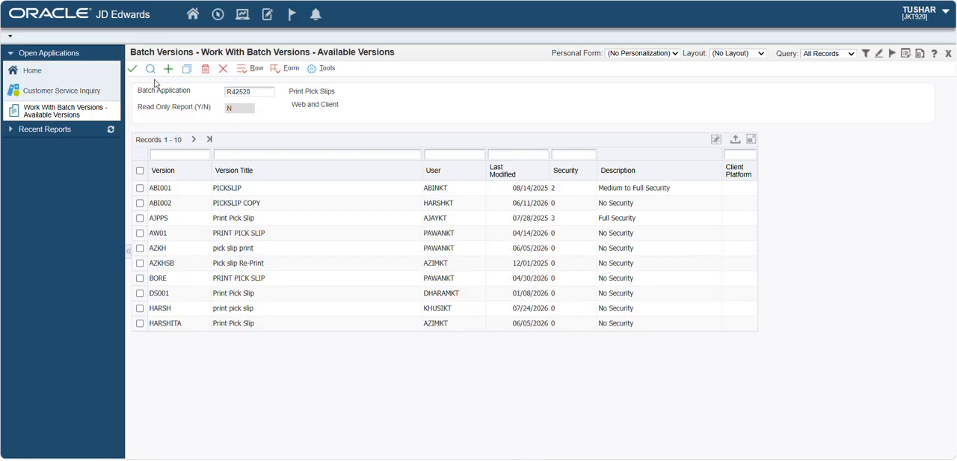
- Select the version titled PRINT PICK SLIP FINAL from the full list and submit it with Data Selection prompting enabled
click(209, 140)
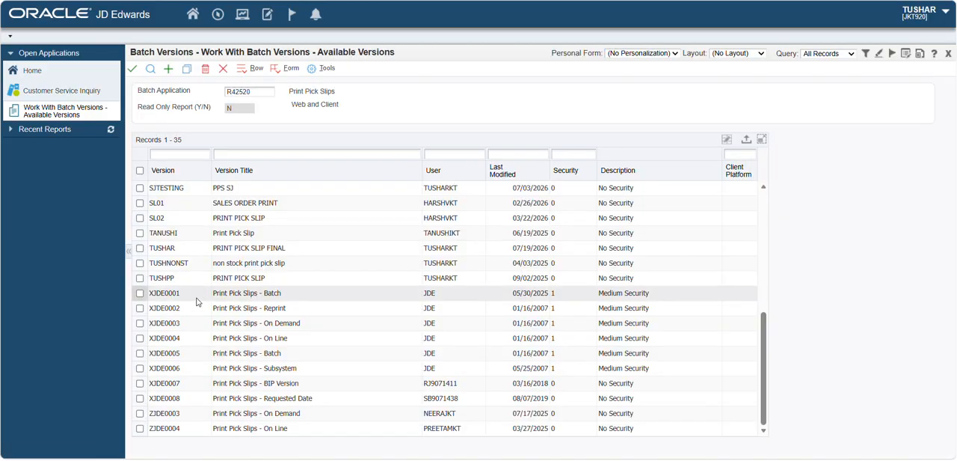
click(165, 281)
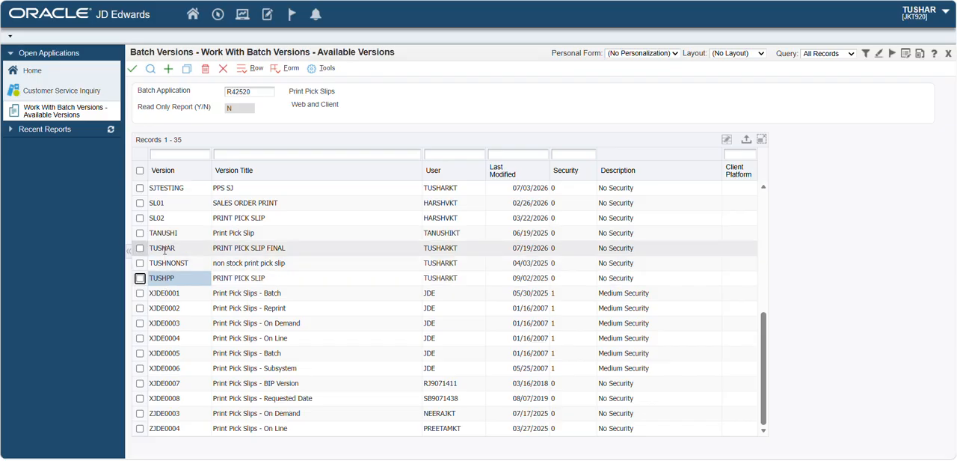
click(165, 249)
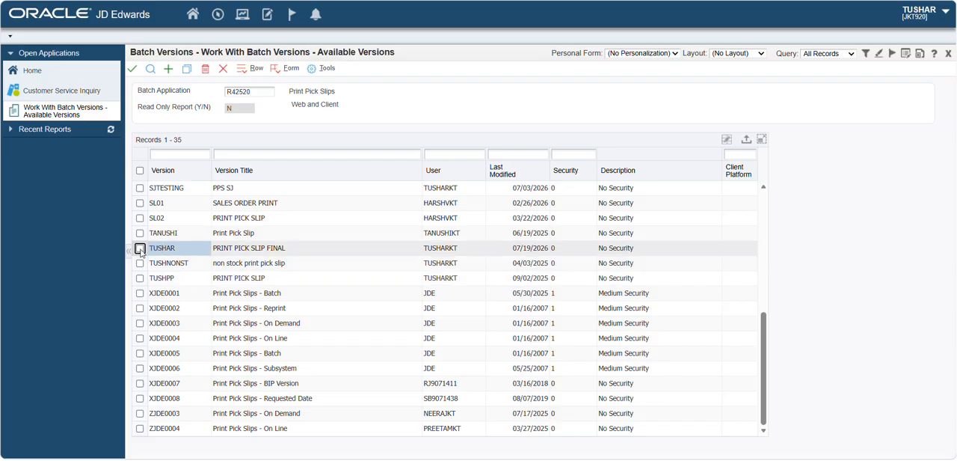
click(140, 248)
click(132, 68)
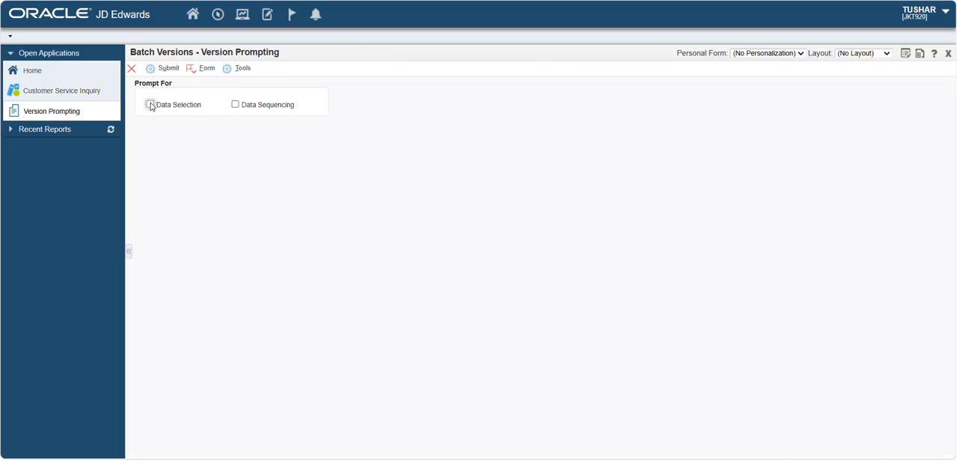
click(150, 106)
click(166, 69)
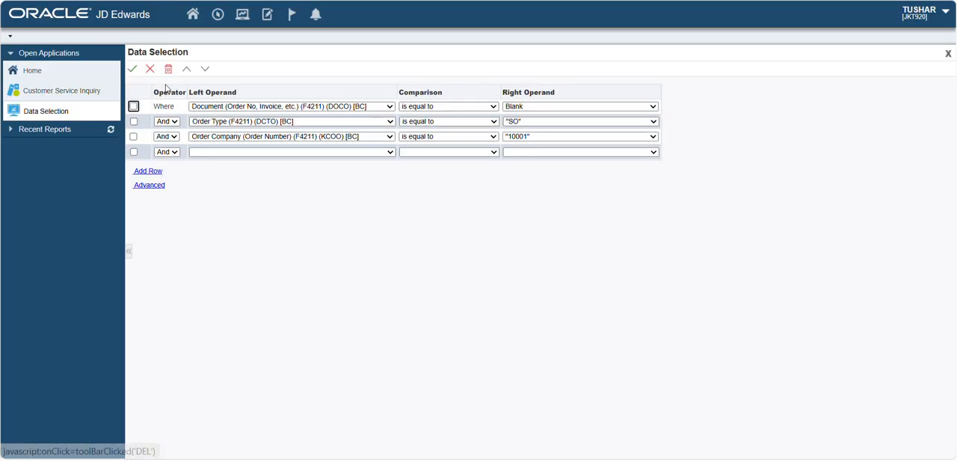
- Set the Document (DOCO) condition to the new sales order's number as a single literal value
click(514, 109)
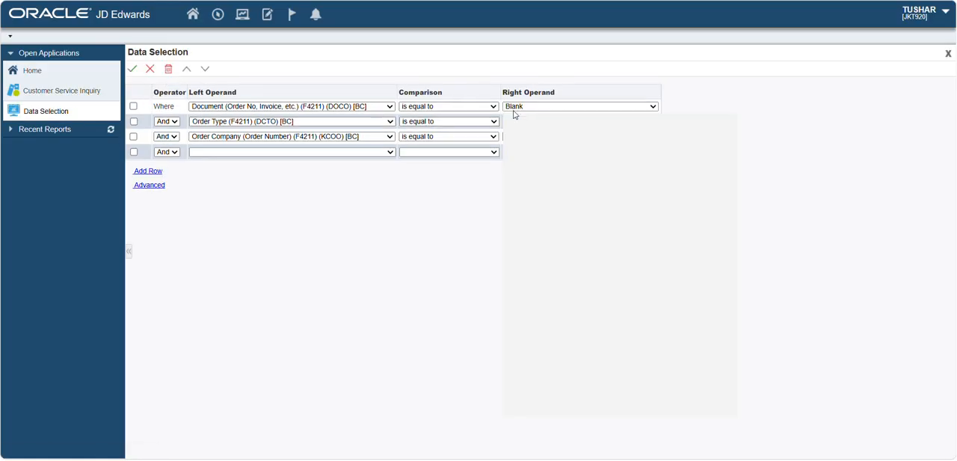
click(516, 166)
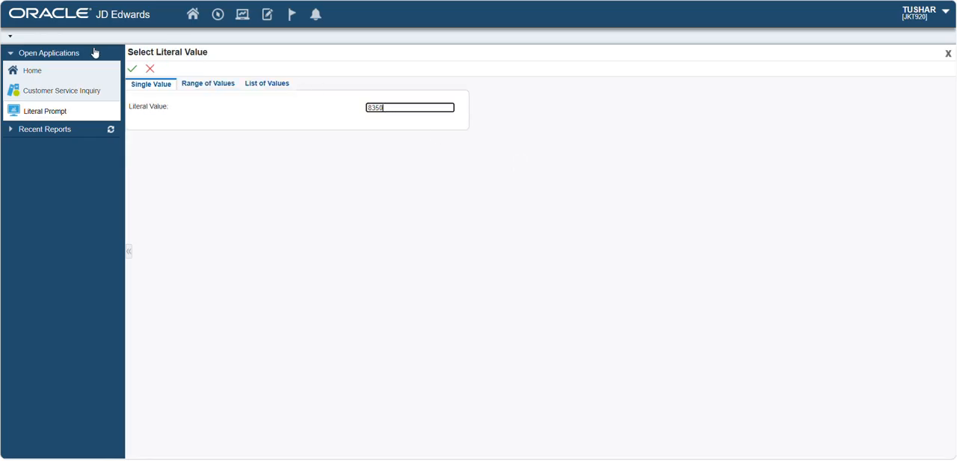
click(131, 69)
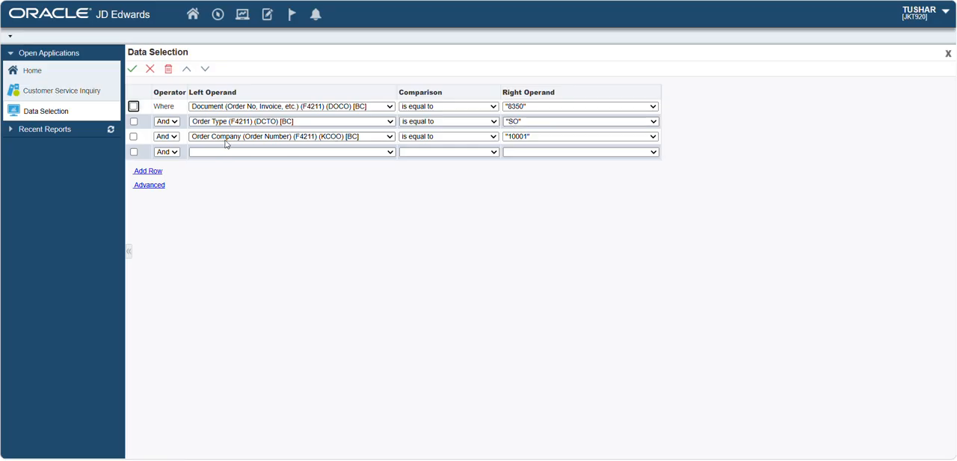
- Delete the Order Company (KCOO) condition and accept the data selection
click(134, 136)
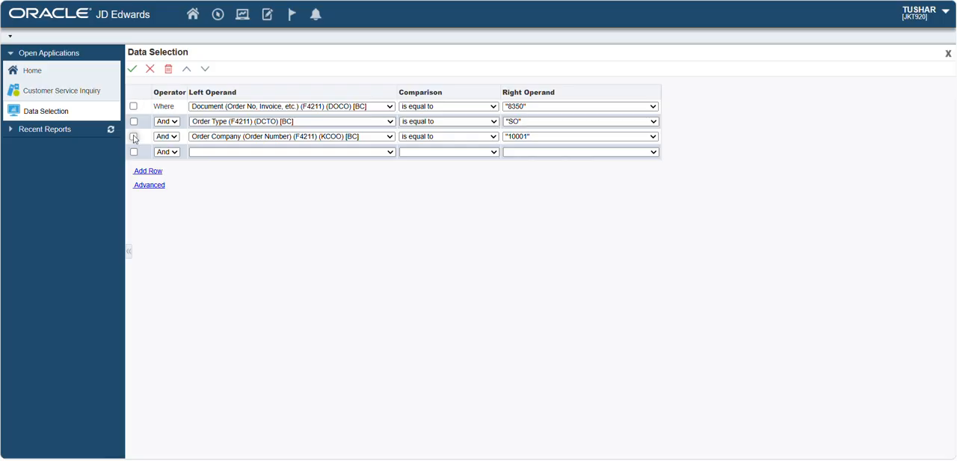
click(168, 68)
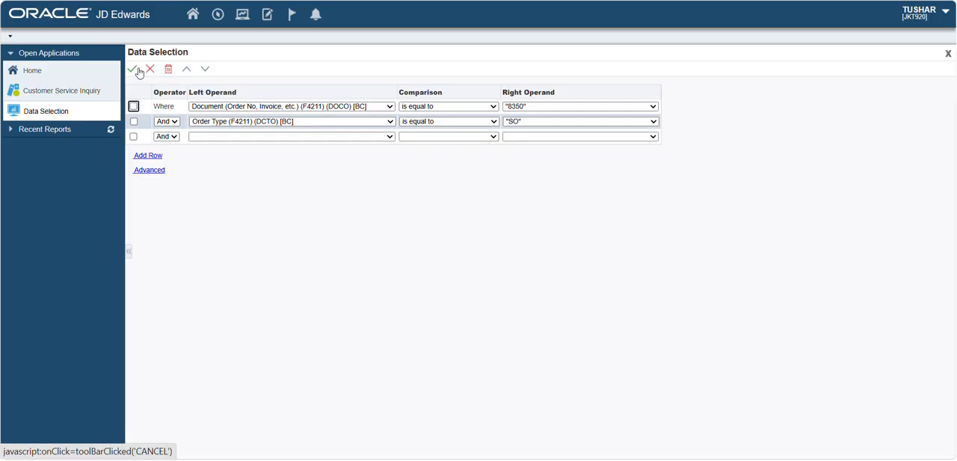
click(133, 71)
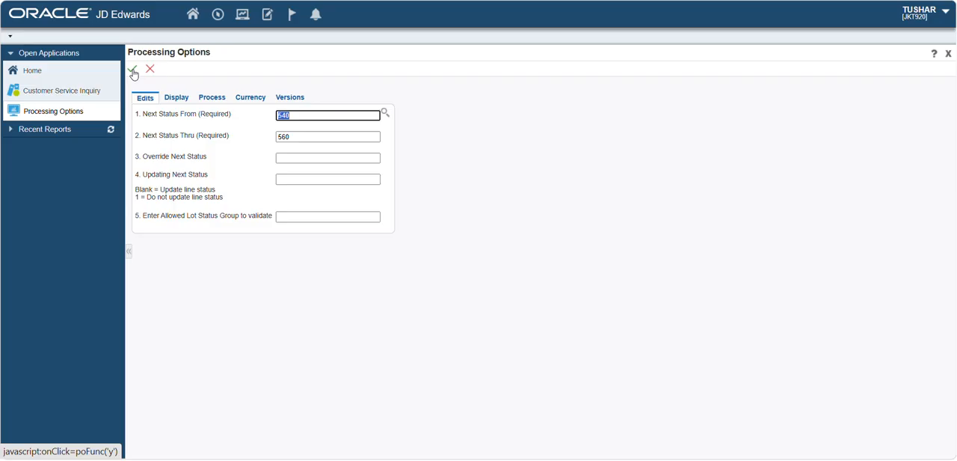
- Accept the existing processing options and printer selection to submit the pick slip report, and refresh its status in Submitted Job Search
click(132, 69)
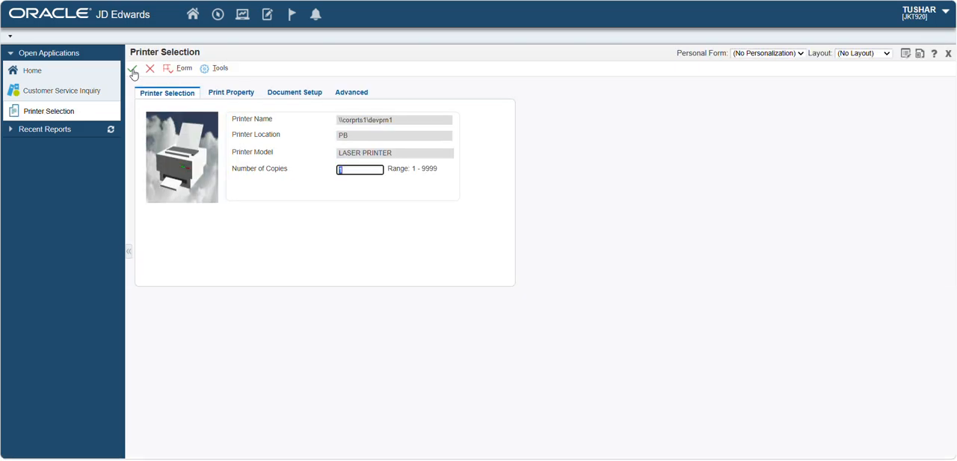
click(133, 71)
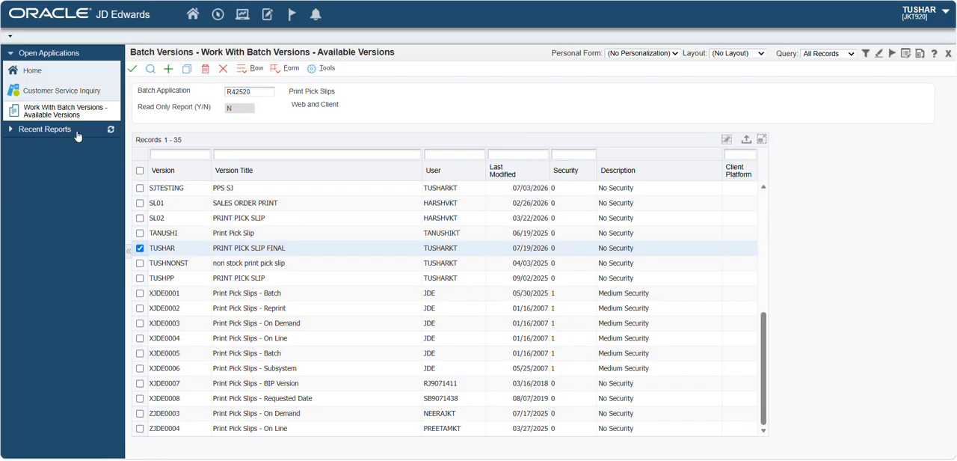
click(30, 129)
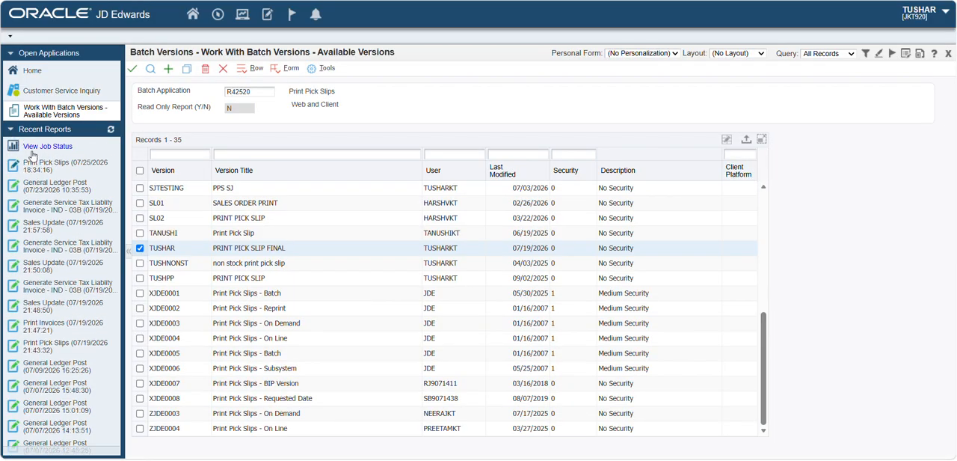
click(30, 170)
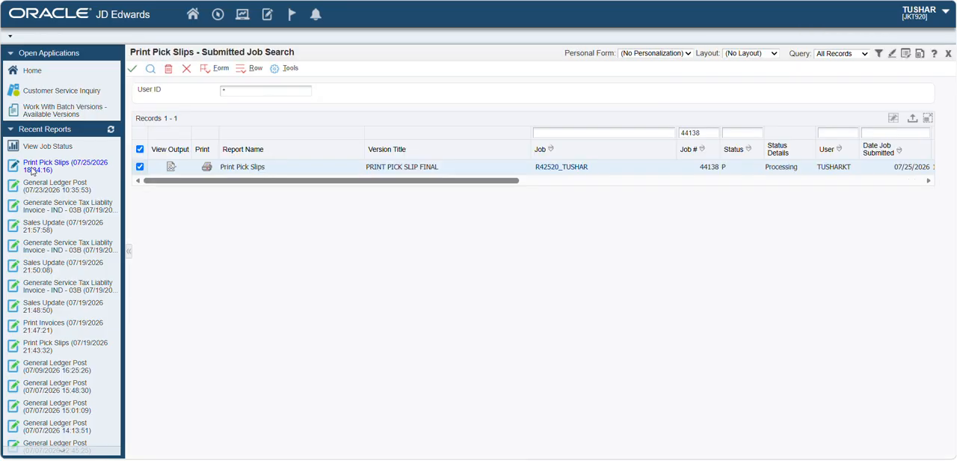
click(150, 69)
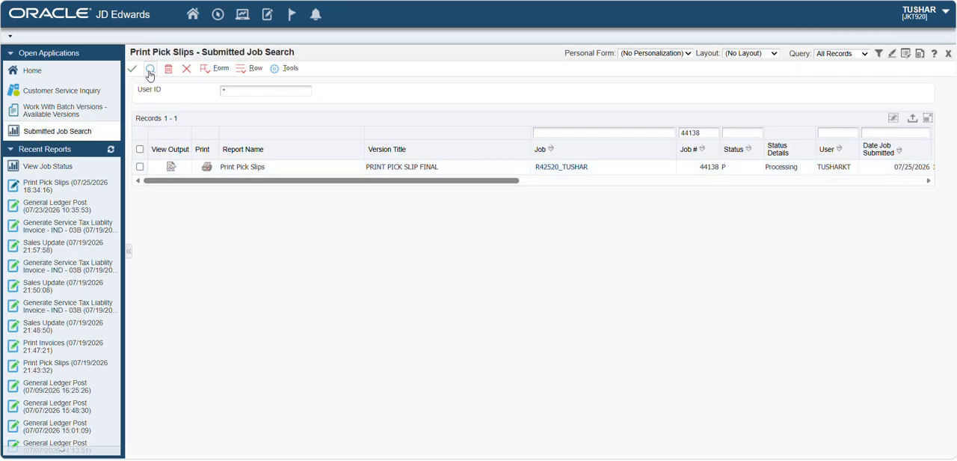
- Open the PDF output of the Print Pick Slips job, review the pick slip, and close it
click(169, 167)
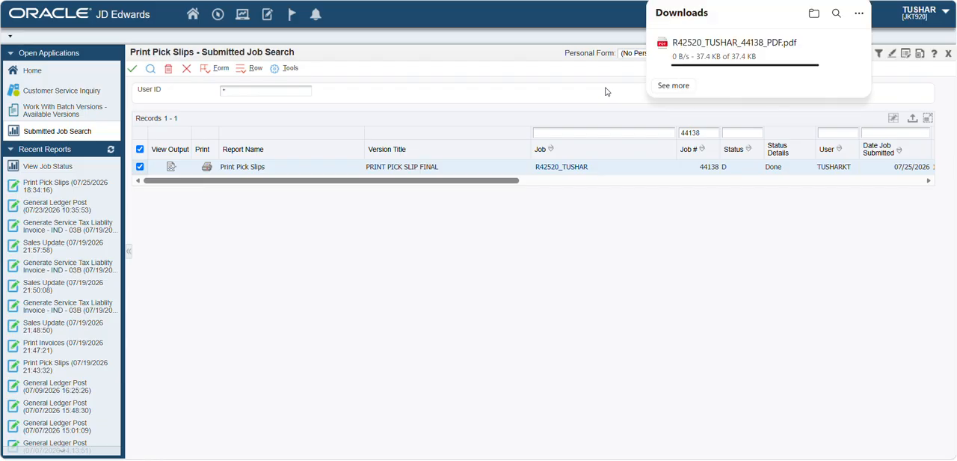
click(676, 63)
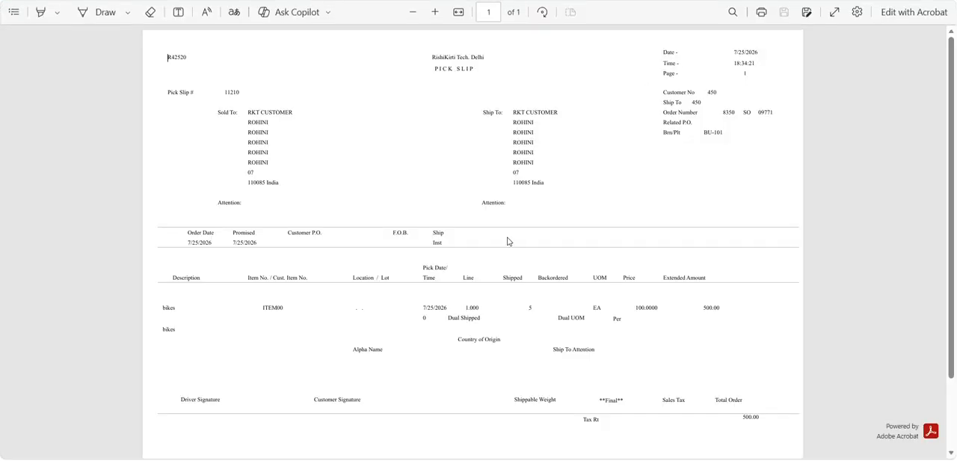
scroll(524, 318, down, 2)
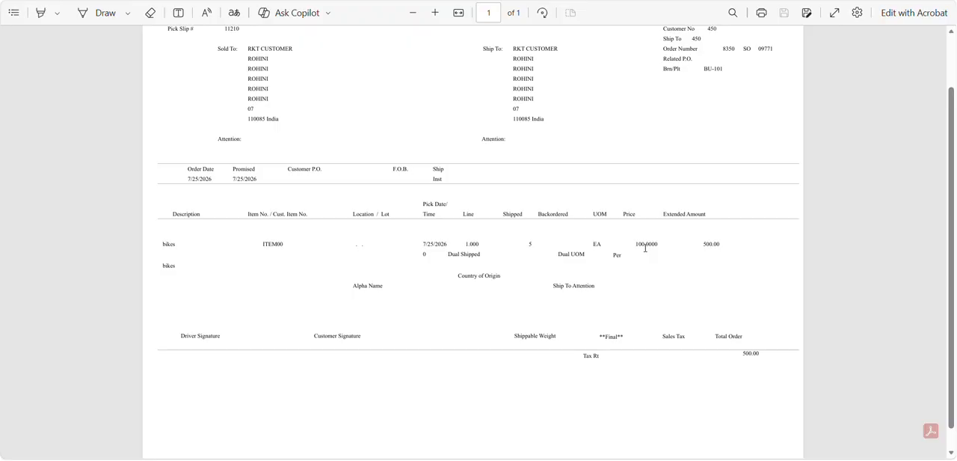
scroll(635, 187, up, 2)
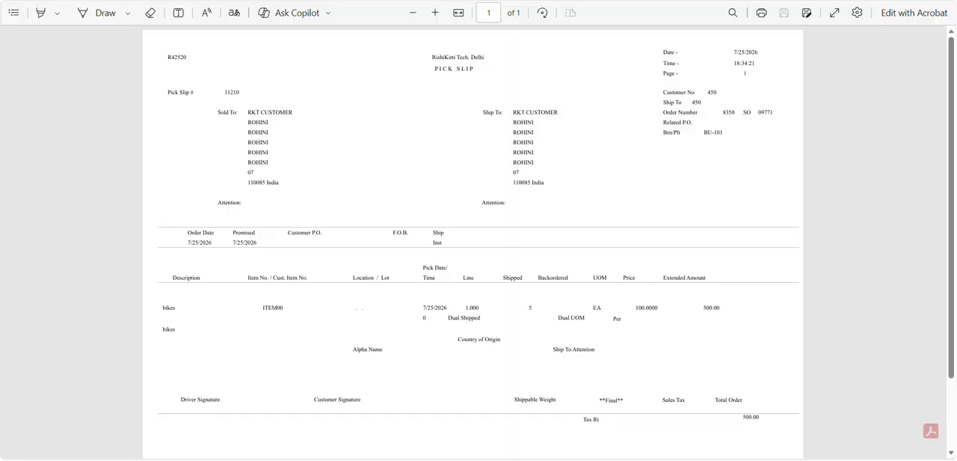
key(ctrl+w)
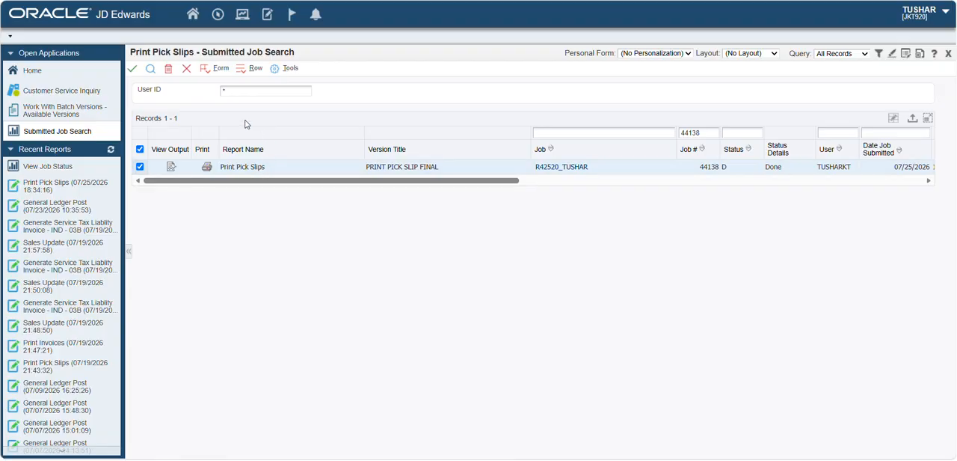
- Find the new sales order by its order number in Customer Service Inquiry
click(93, 95)
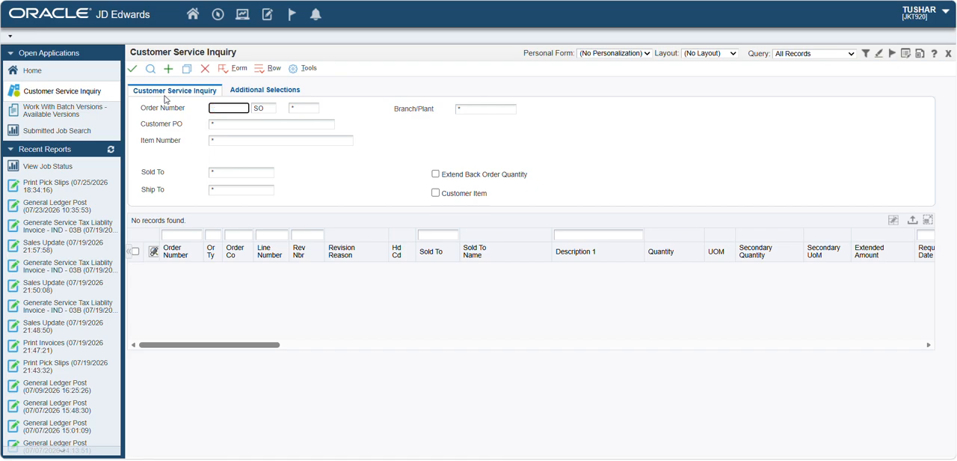
text(8350)
click(152, 70)
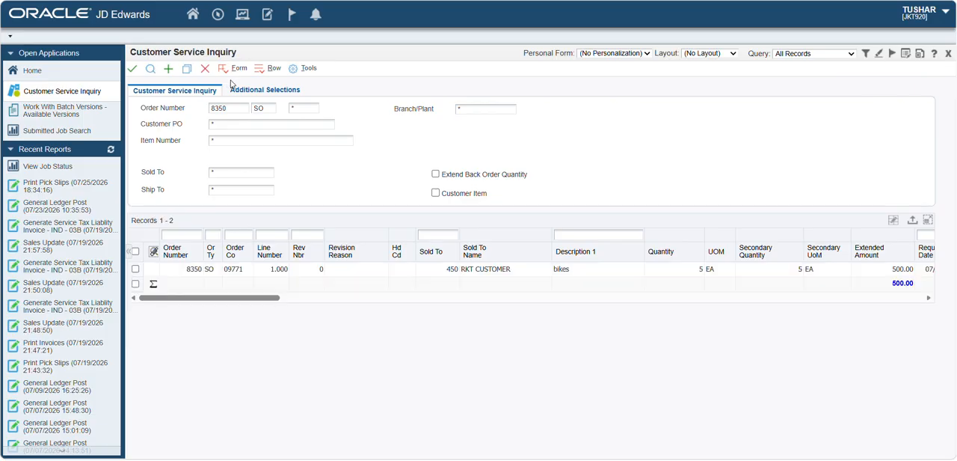
- Open the order line through its header, examine the Last Status and Next Status in the order detail, and close it
click(135, 270)
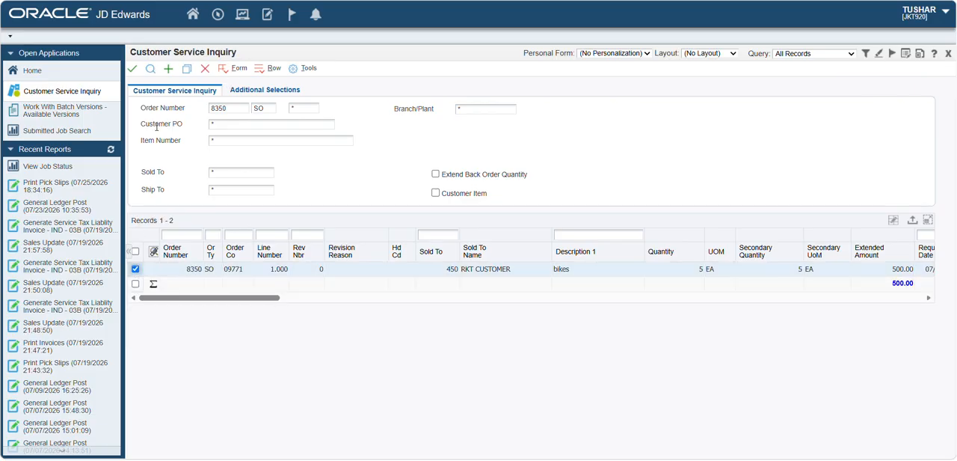
click(133, 72)
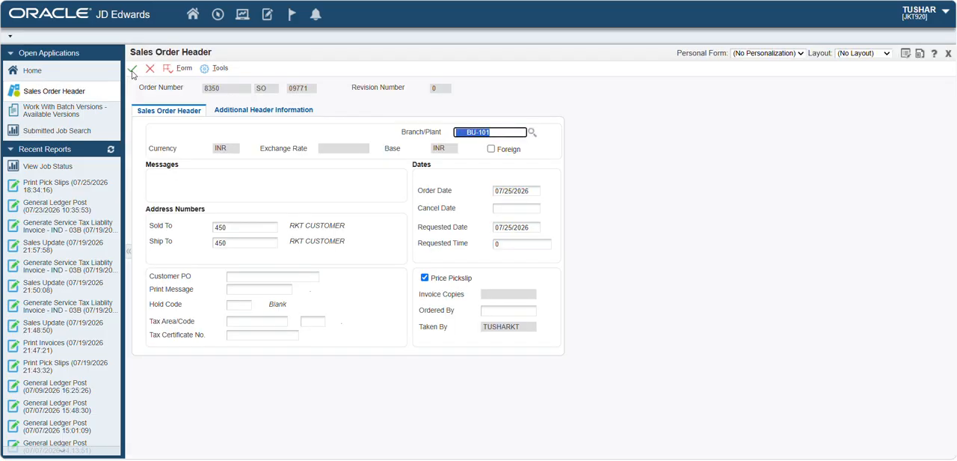
click(132, 72)
click(358, 279)
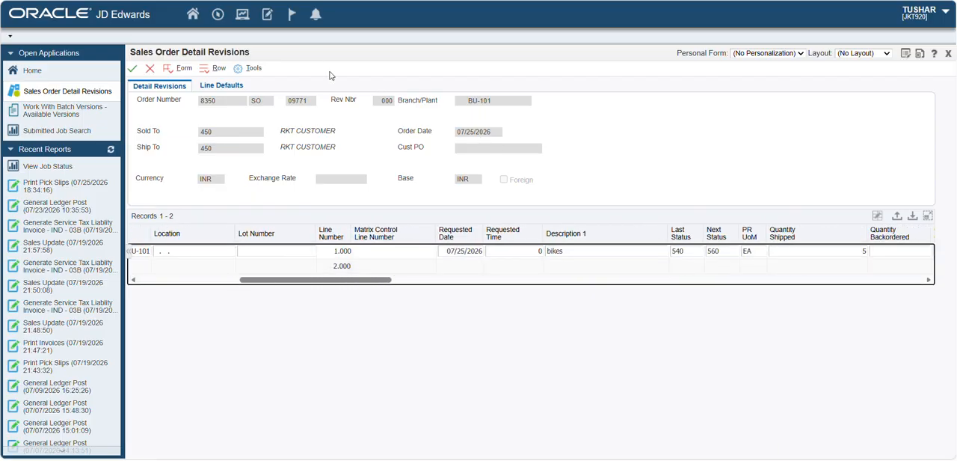
click(152, 71)
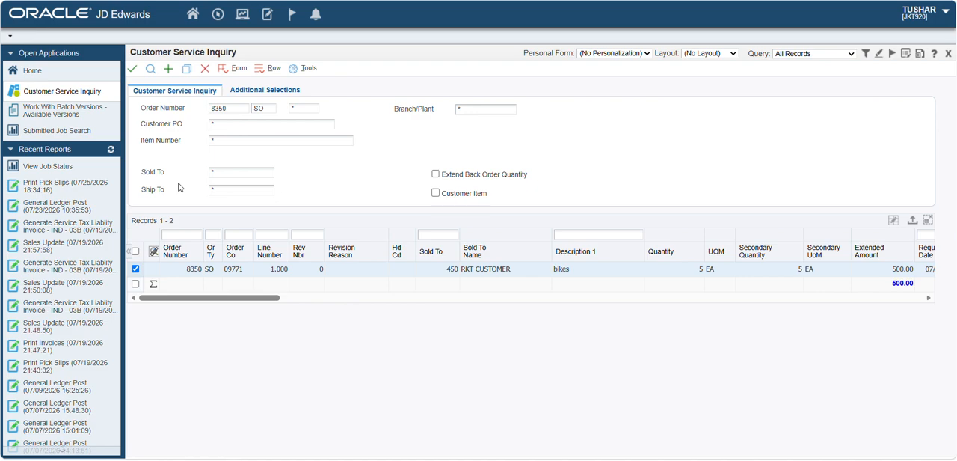
- Open Work with Shipment Confirmation through the fast path P4205 and find the sales order by its number
click(213, 24)
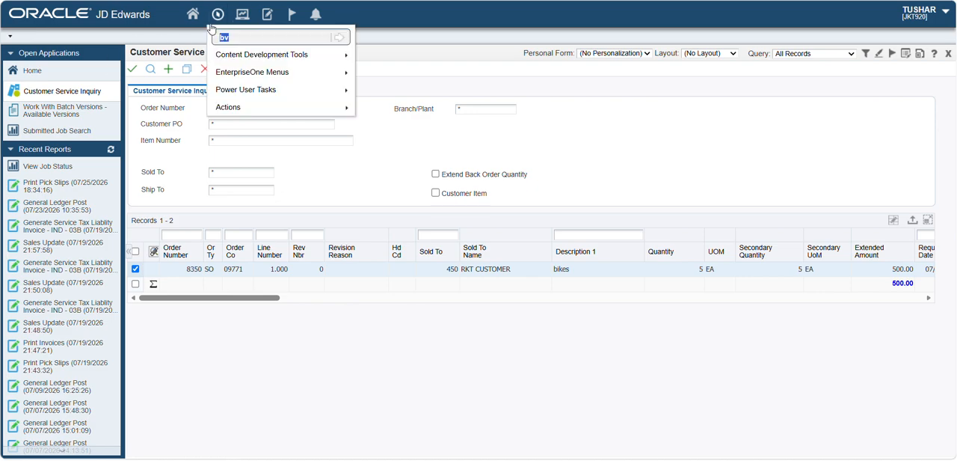
key(BackSpace)
text(p4205)
key(Return)
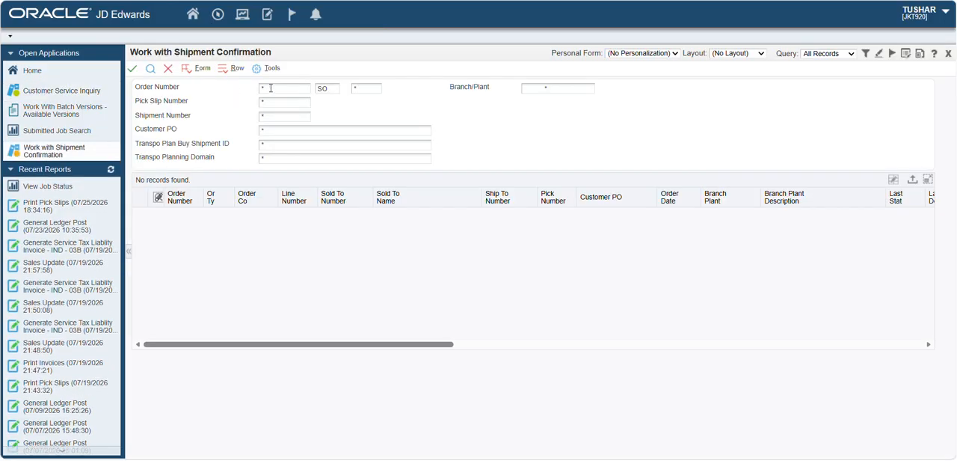
text(8350)
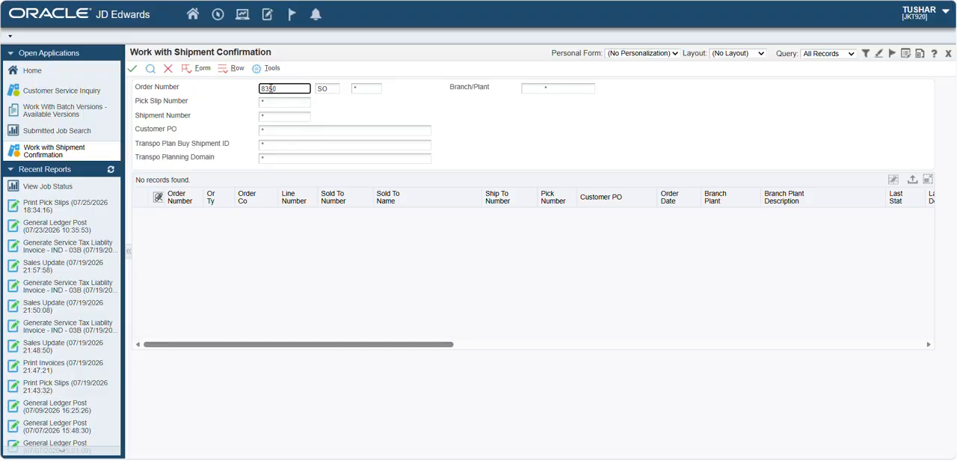
click(151, 69)
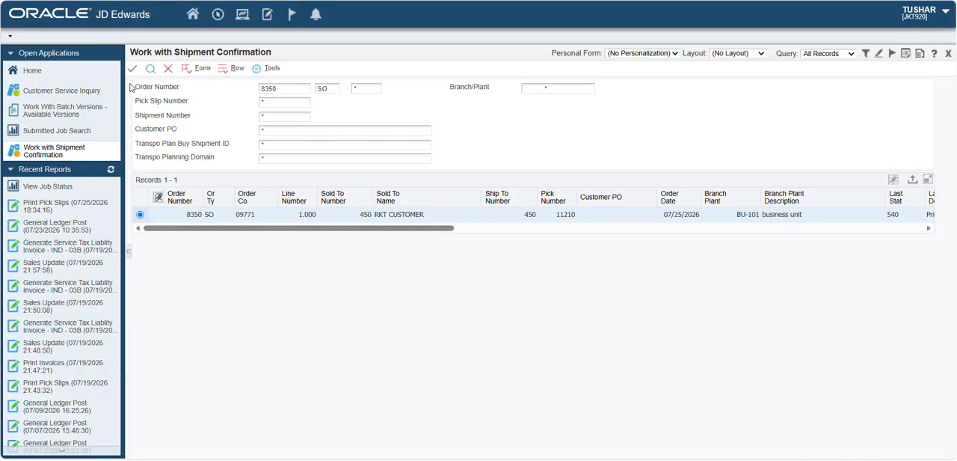
- Confirm shipment of the order's ITEM00 line with Sel set to 1, and search for the order again
click(132, 68)
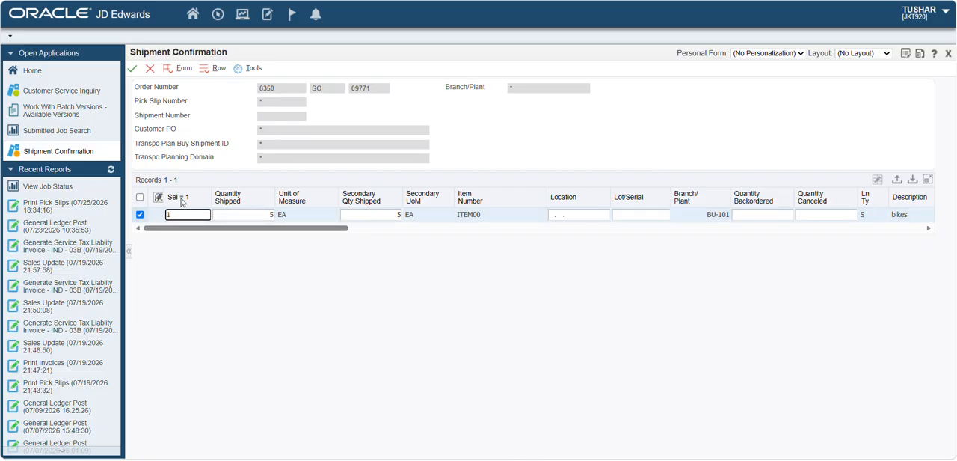
click(132, 70)
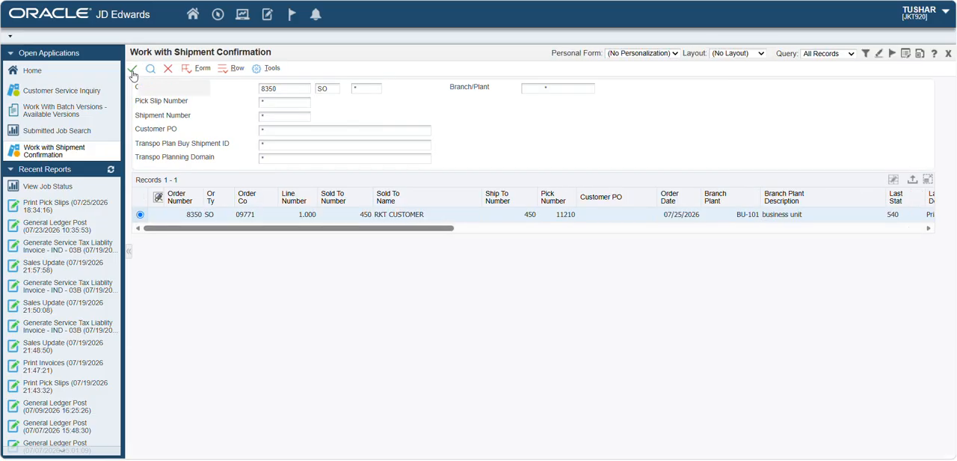
click(151, 71)
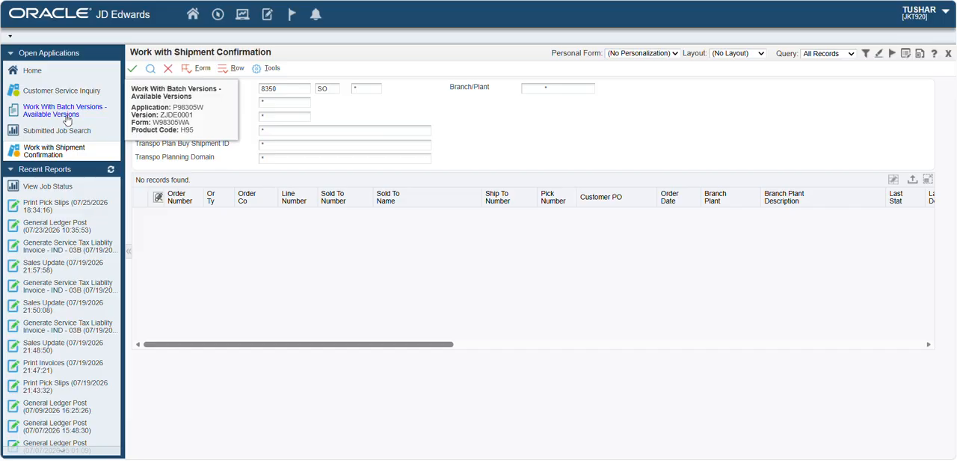
- Refresh the order in Customer Service Inquiry, open its SO Detail Revision, and check the line's Last Status and Next Status
click(66, 92)
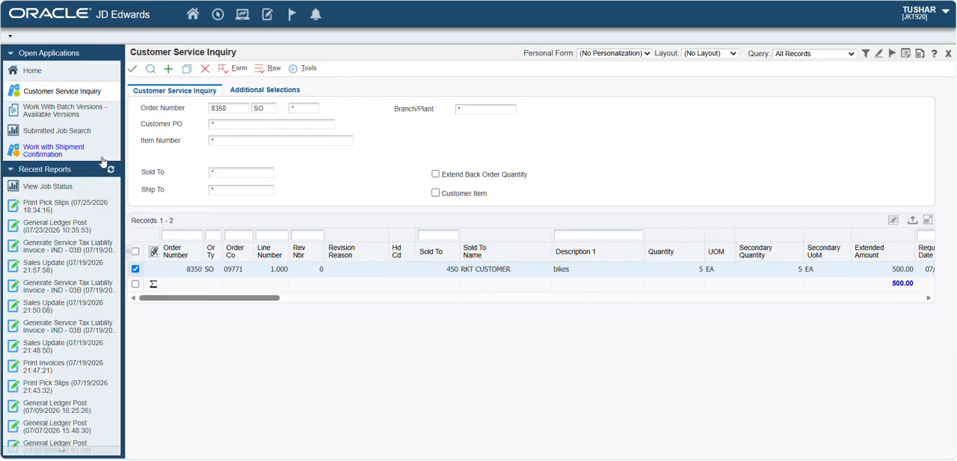
click(150, 70)
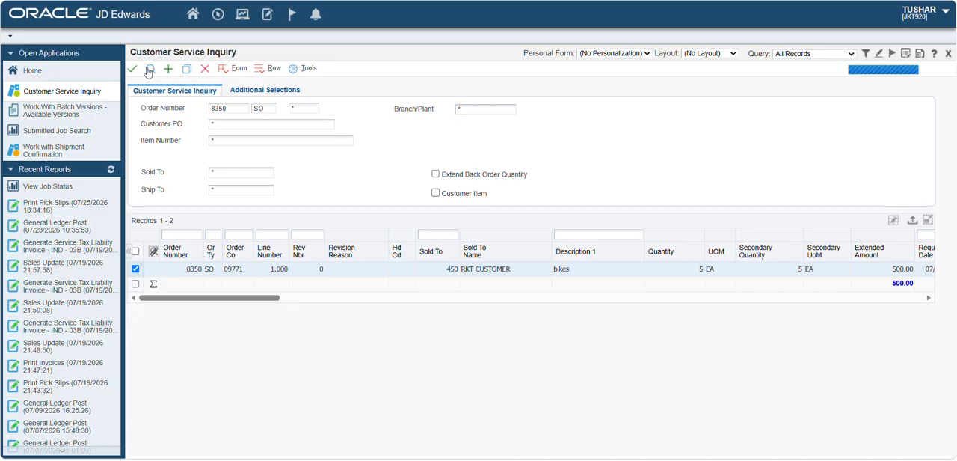
click(135, 270)
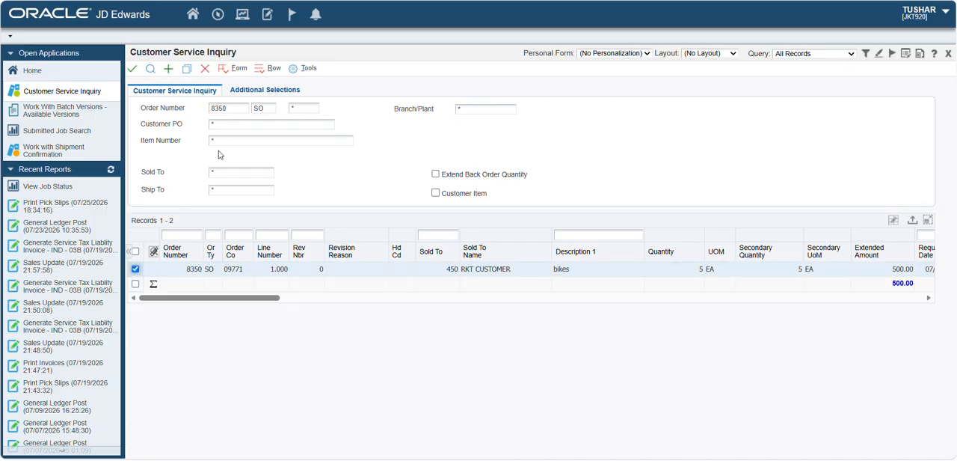
click(269, 68)
mouse_move(302, 143)
mouse_move(314, 161)
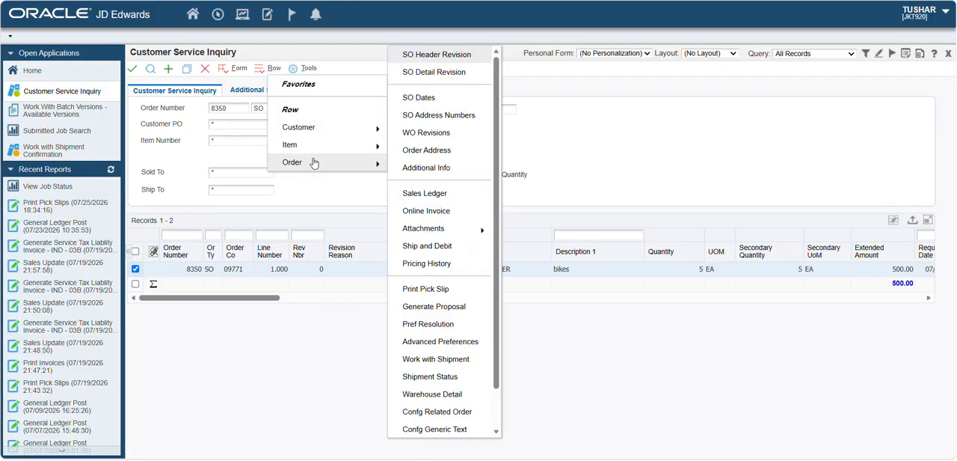
click(422, 75)
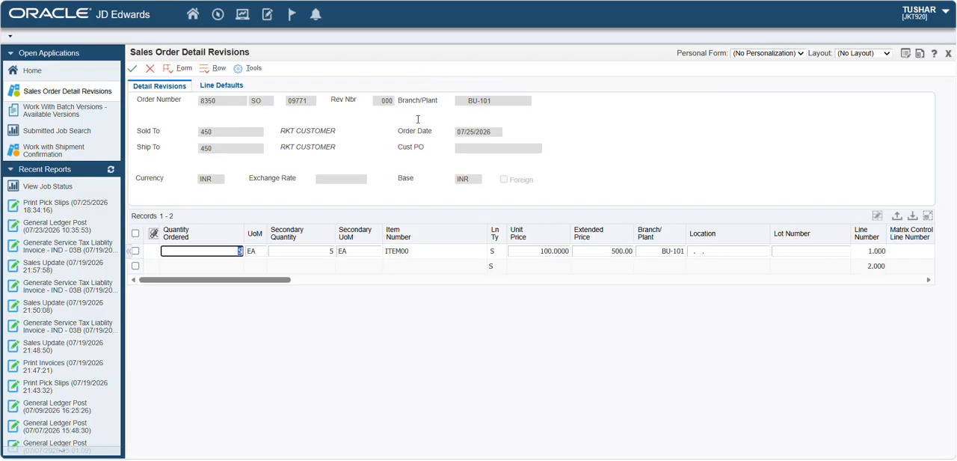
scroll(435, 252, right, 8)
scroll(435, 253, right, 3)
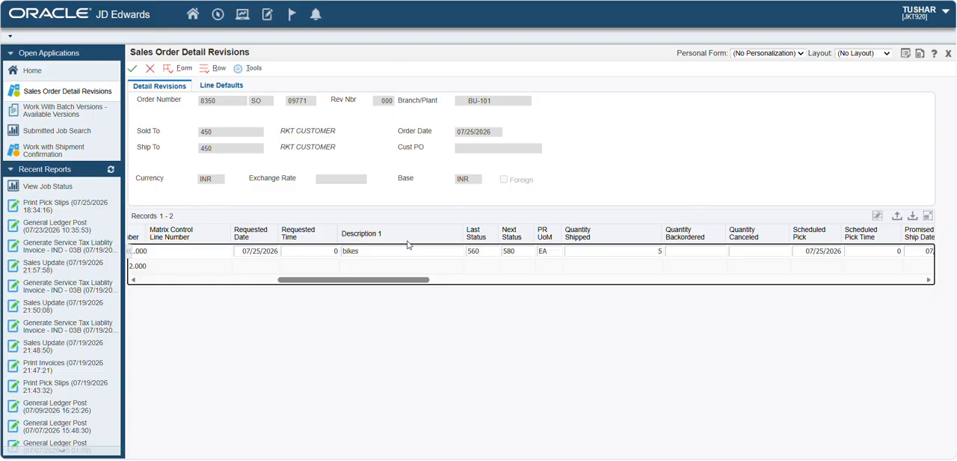
click(149, 68)
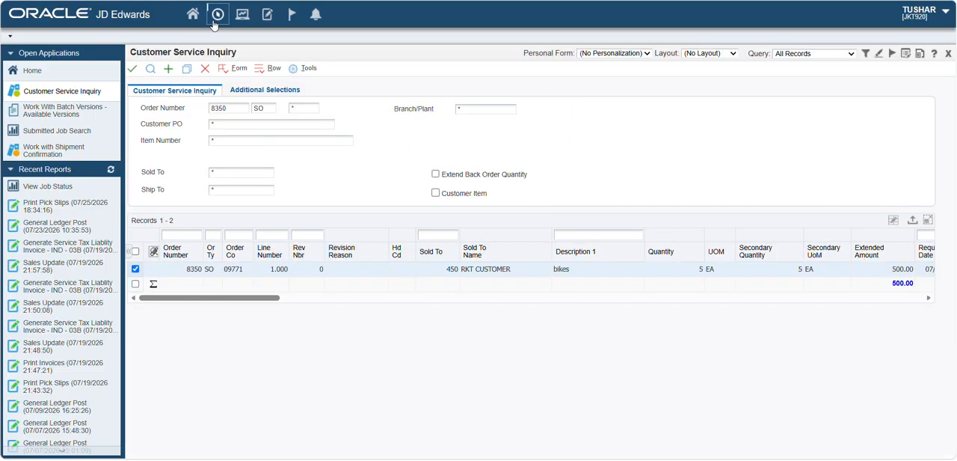
- Open Batch Versions through the fast path BV and find the versions of batch application R42565
click(217, 15)
key(BackSpace)
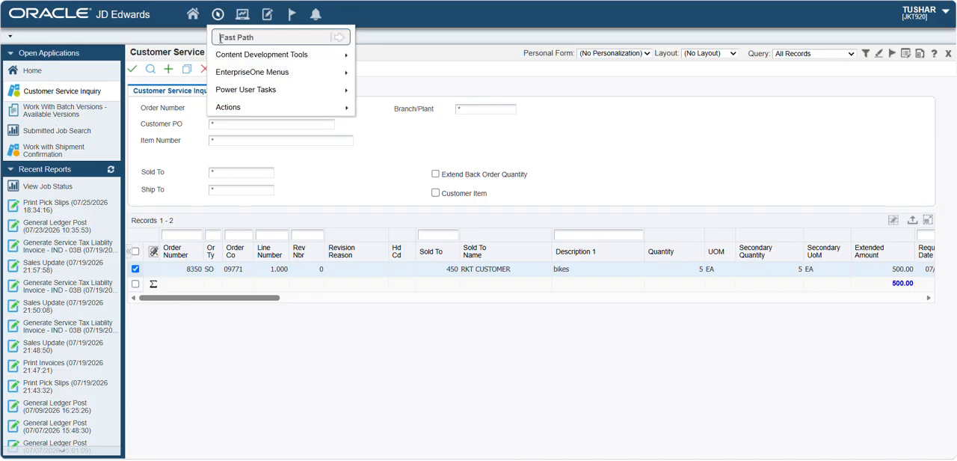
click(229, 38)
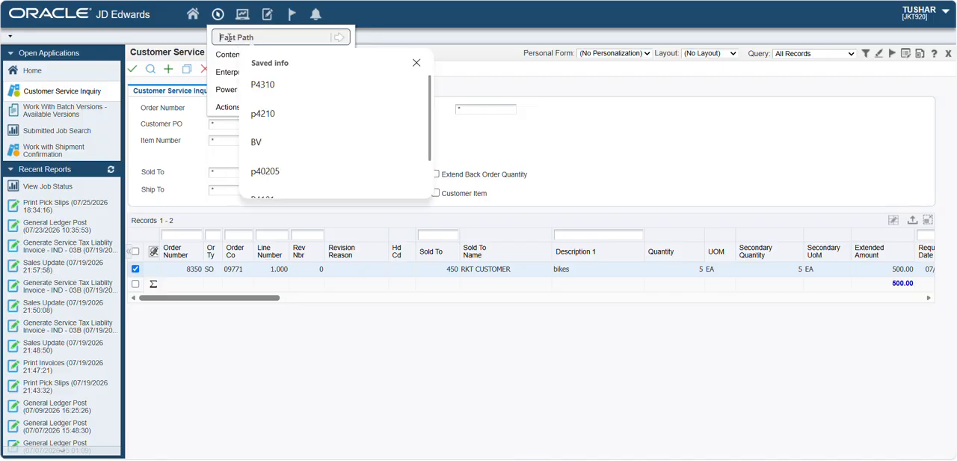
text(bv)
key(Return)
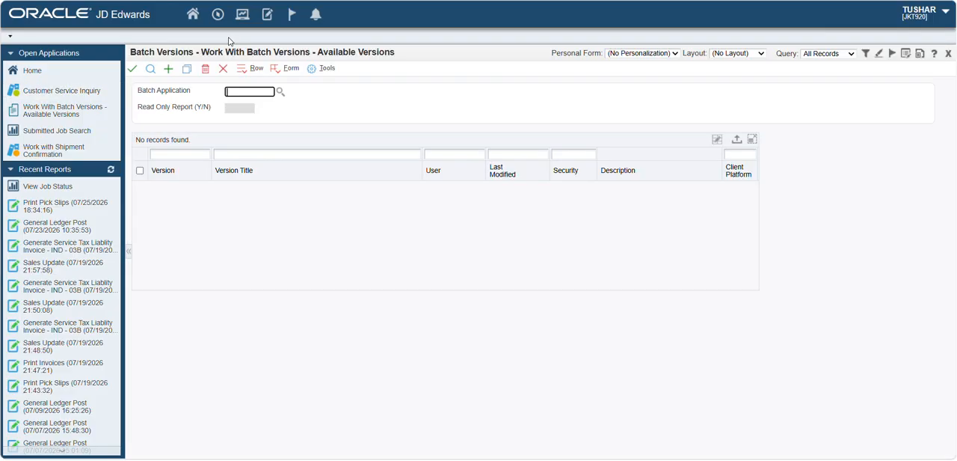
click(256, 91)
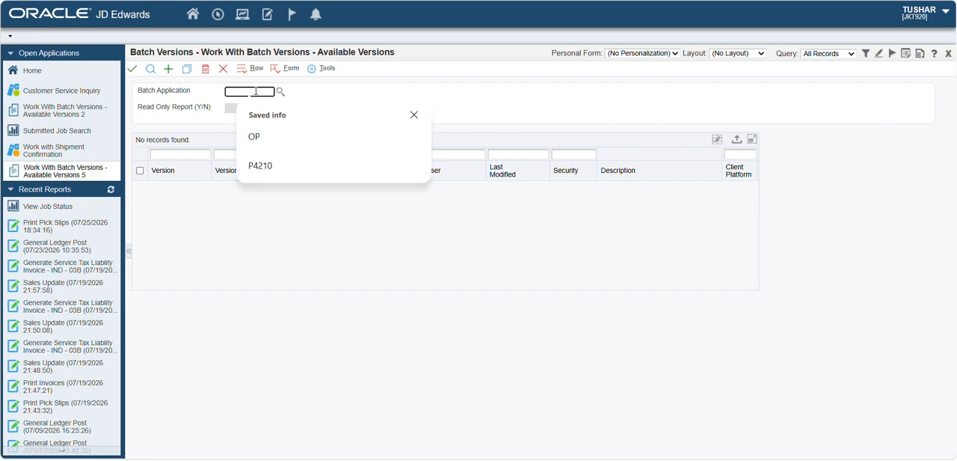
text(r42565)
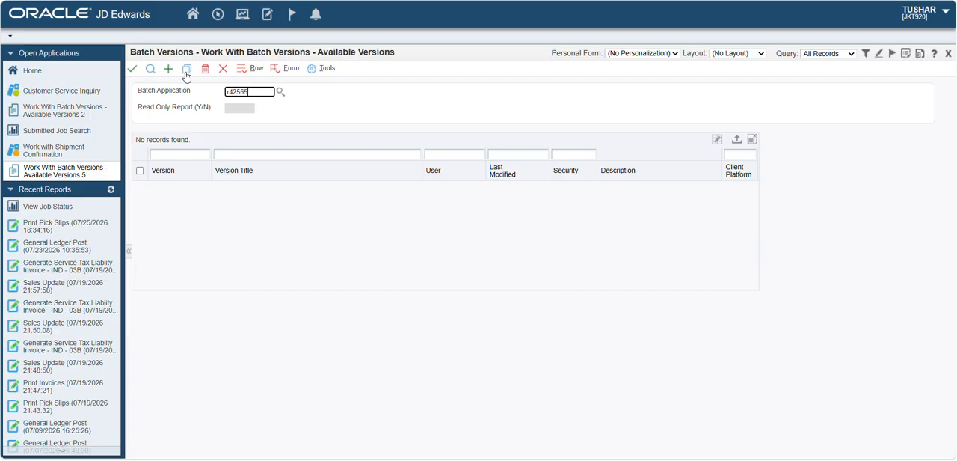
click(151, 69)
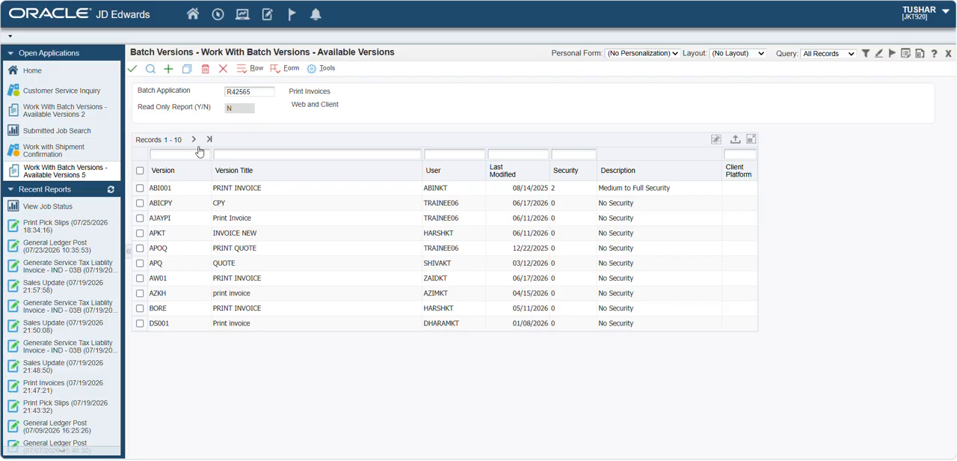
- Select version TUSHPI of Print Invoices from the full version list and submit it with Data Selection enabled
click(210, 139)
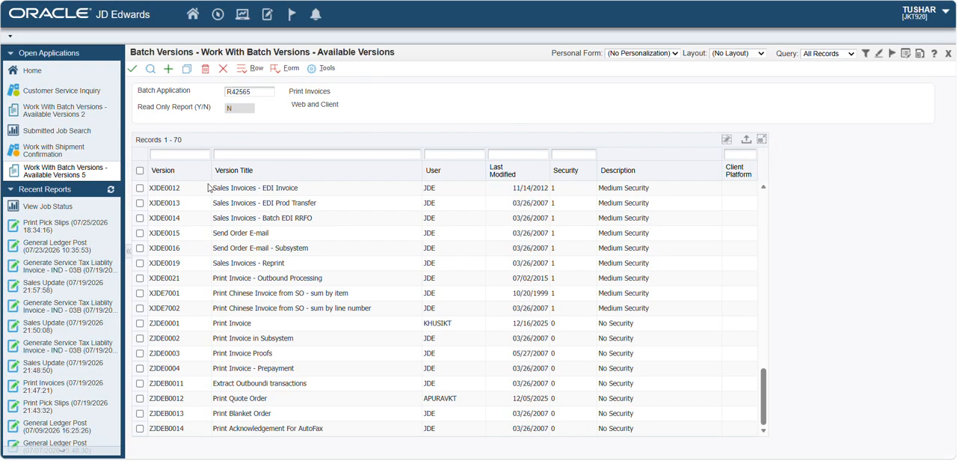
scroll(195, 309, up, 5)
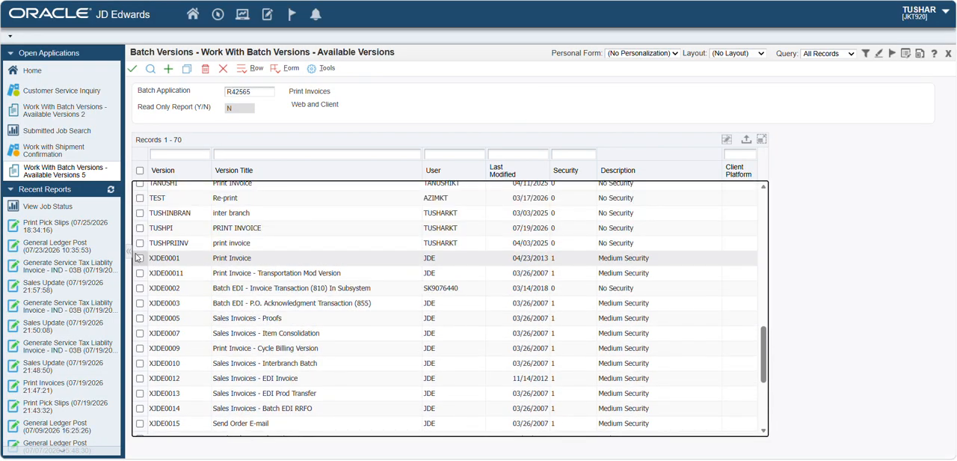
click(140, 228)
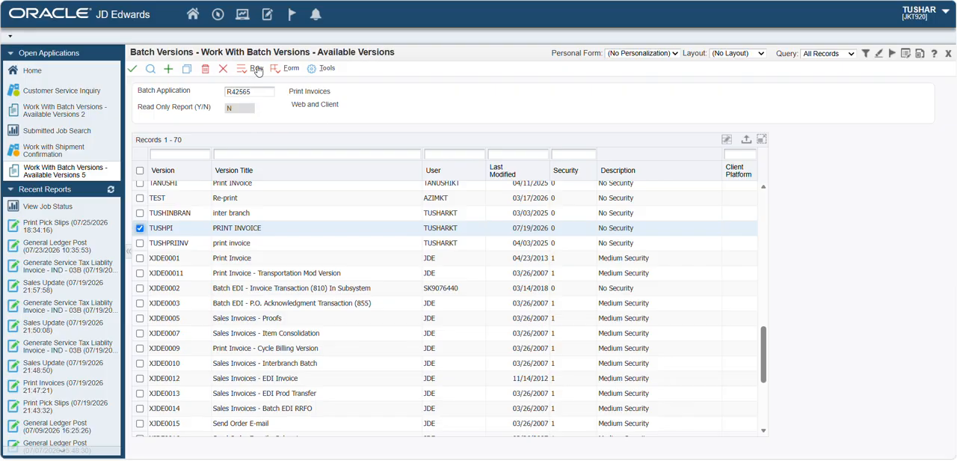
click(133, 71)
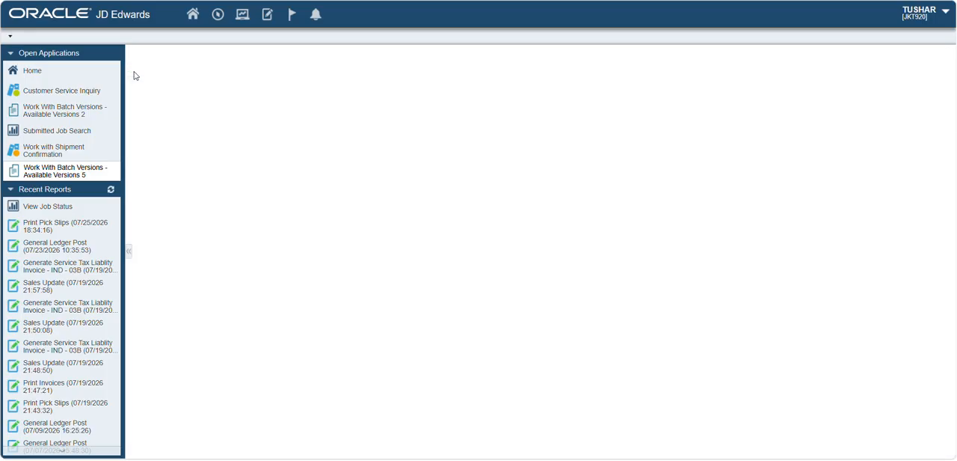
click(150, 104)
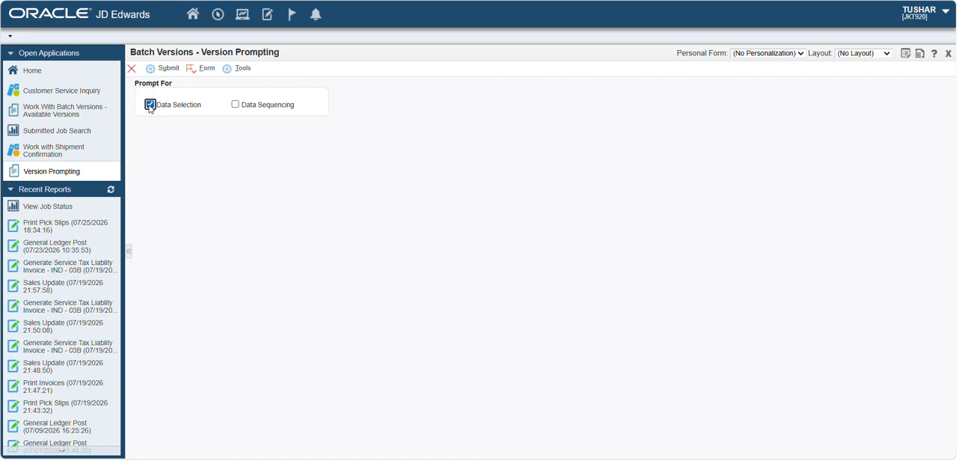
click(164, 68)
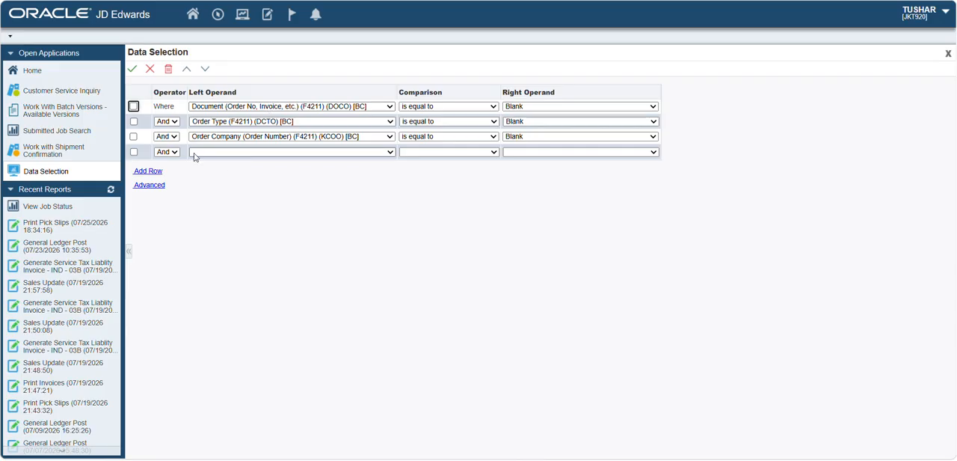
- Delete the Order Company condition and set the Document (DOCO) condition's right operand to the sales order number as a literal
click(136, 138)
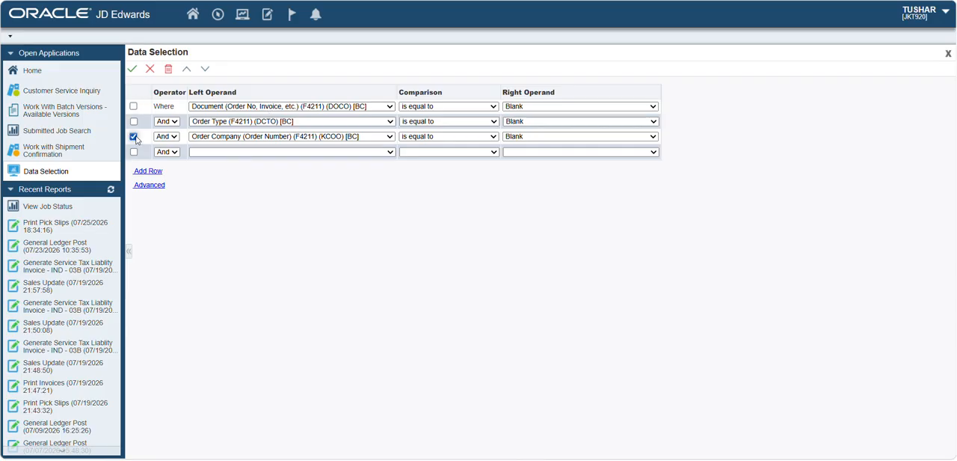
click(167, 72)
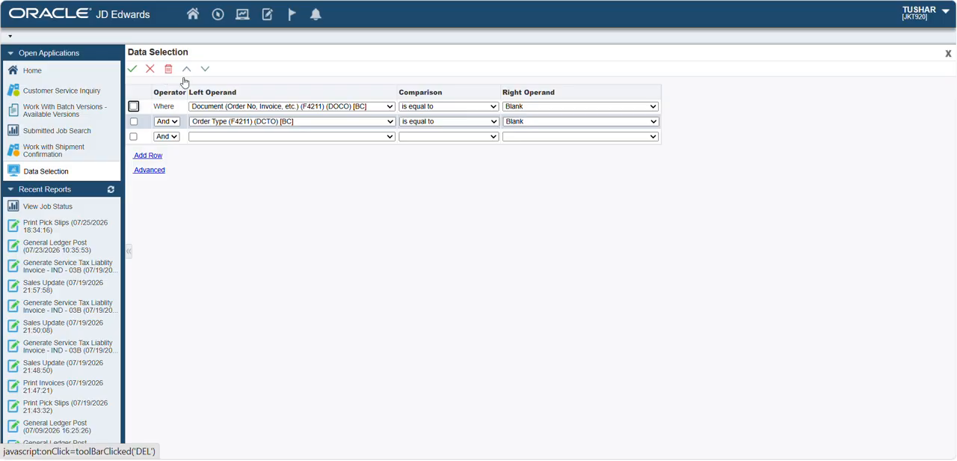
click(523, 107)
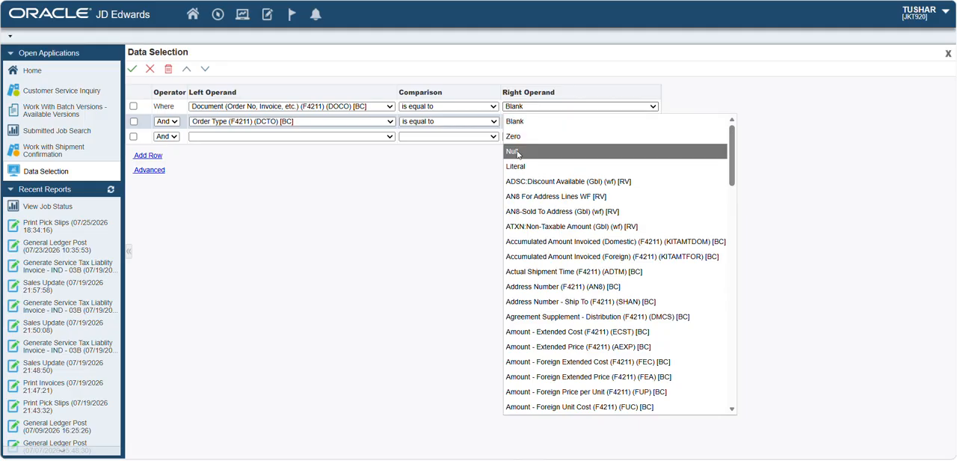
click(517, 166)
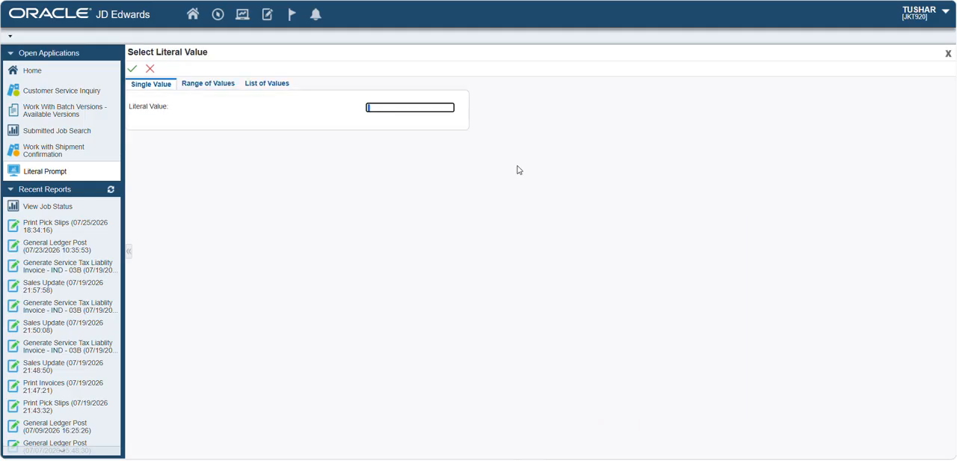
text(8350)
click(132, 68)
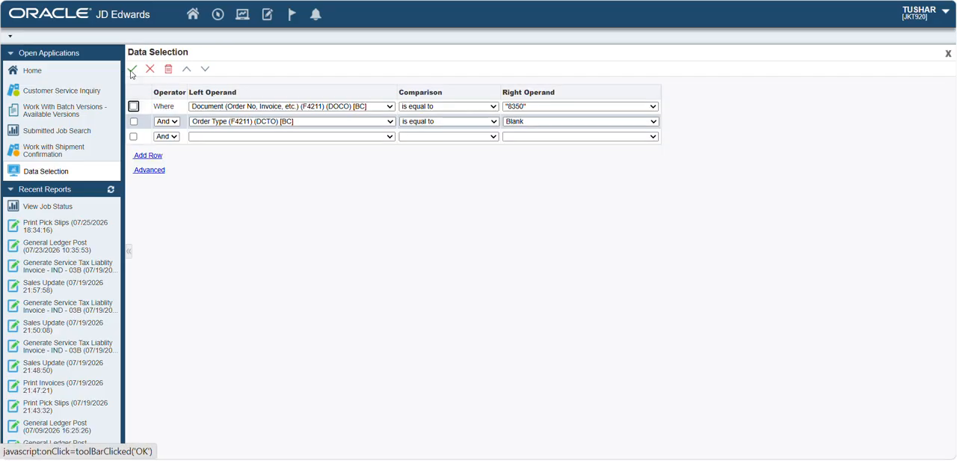
- Set the Order Type (DCTO) condition's right operand to the literal value SO
click(514, 125)
click(505, 181)
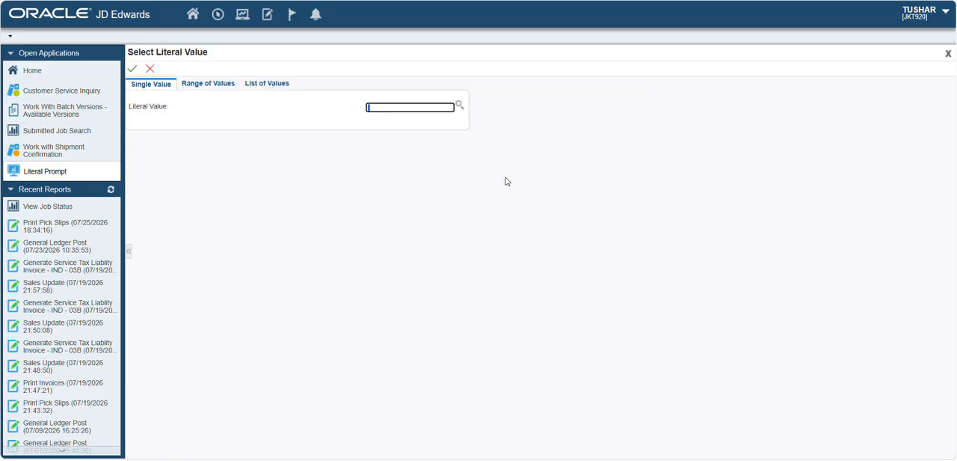
text(so)
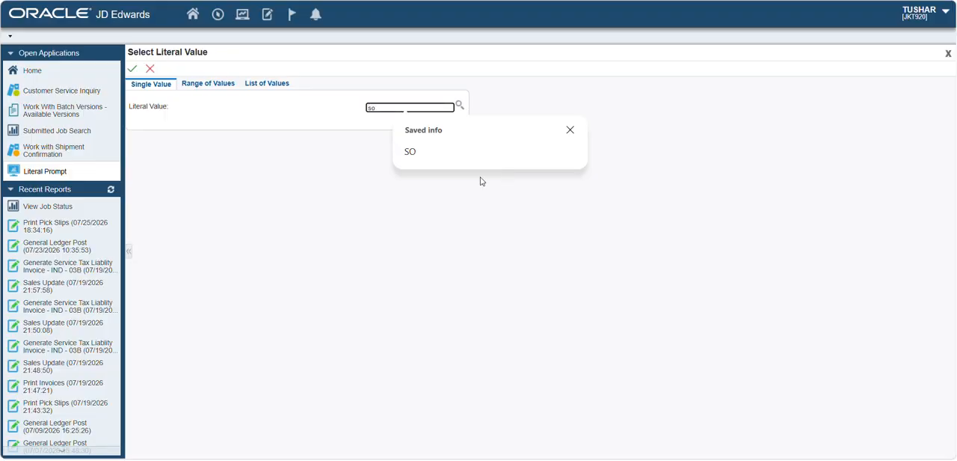
click(132, 69)
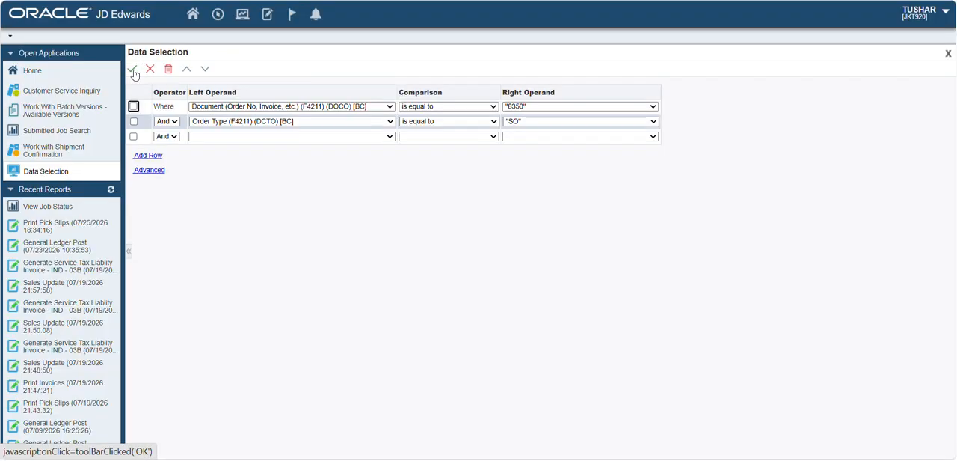
- Accept the data selection, keep the existing processing options and printer settings, and submit the Print Invoices job
click(133, 70)
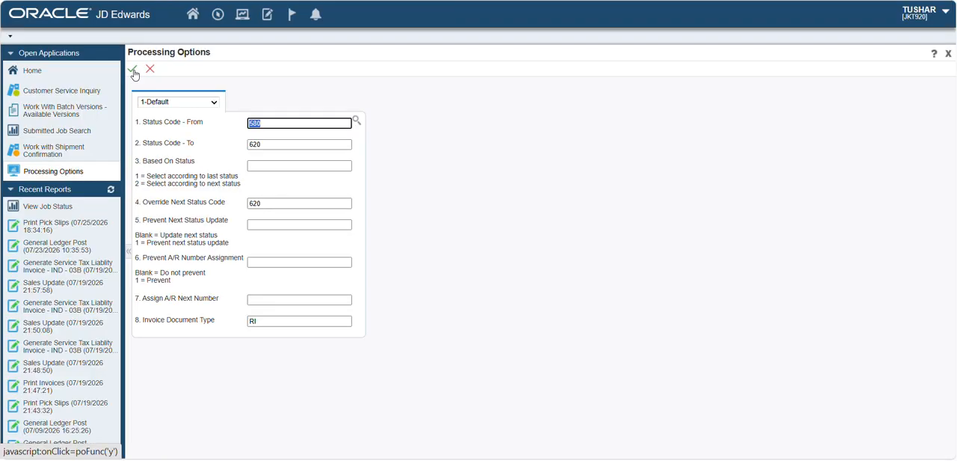
click(132, 69)
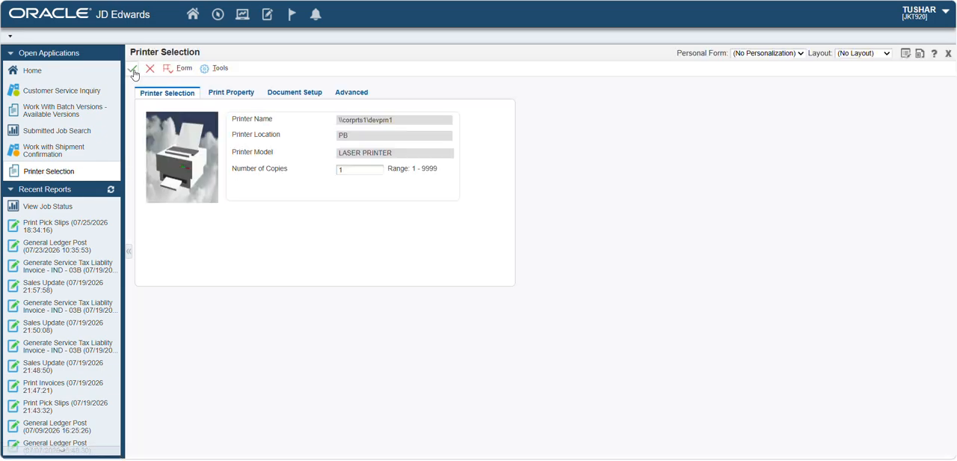
click(133, 69)
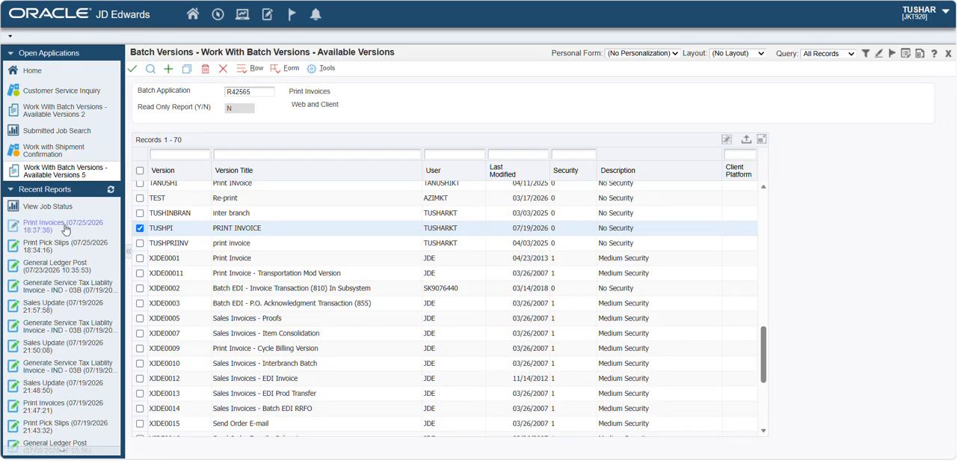
- Open the newly submitted Print Invoices job, refresh its status until processing ends, then view its output and close it
click(65, 230)
click(149, 70)
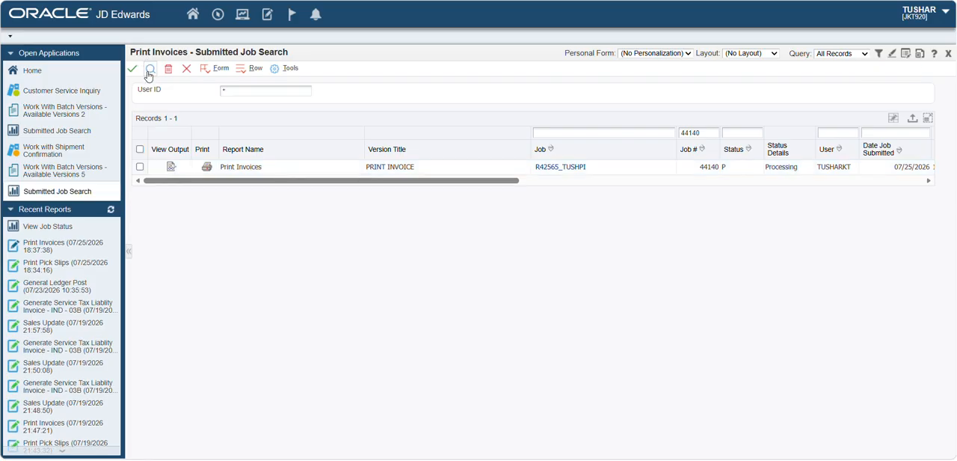
click(149, 74)
click(150, 73)
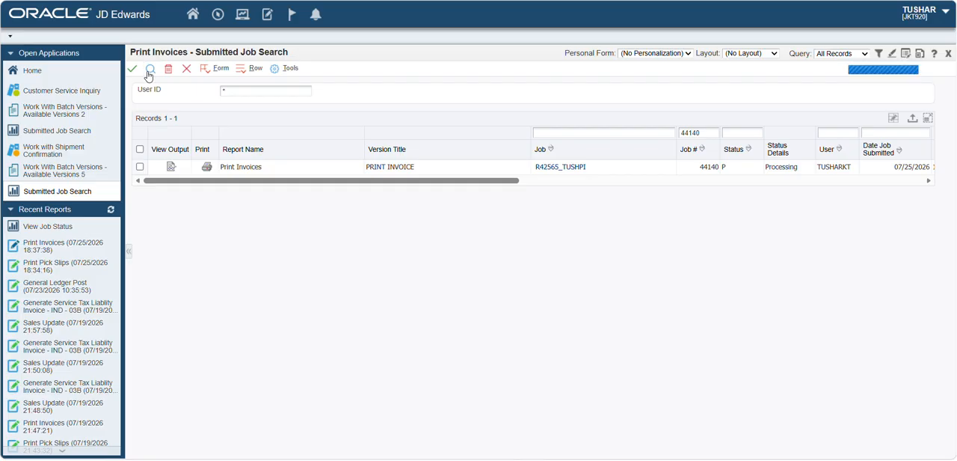
click(148, 73)
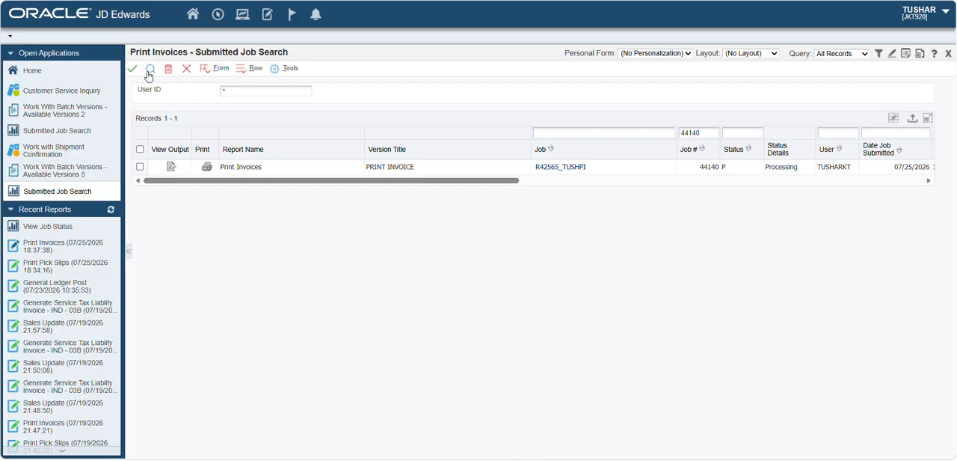
click(149, 73)
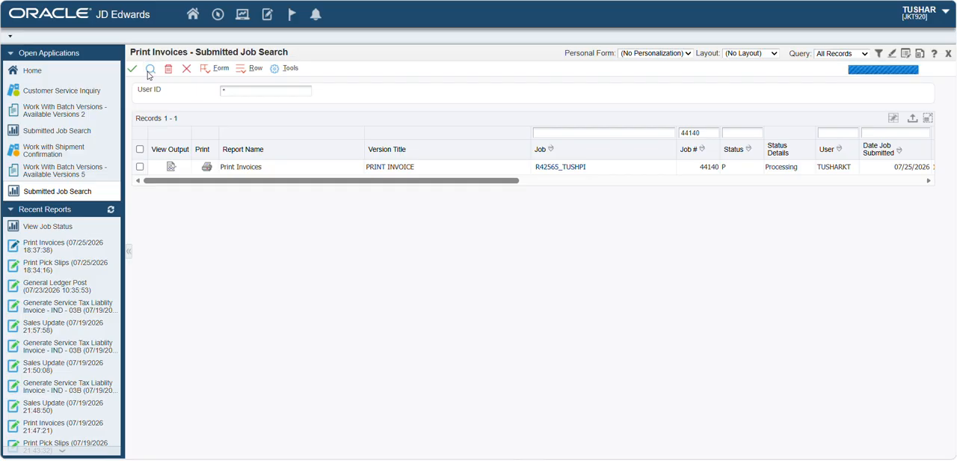
click(149, 73)
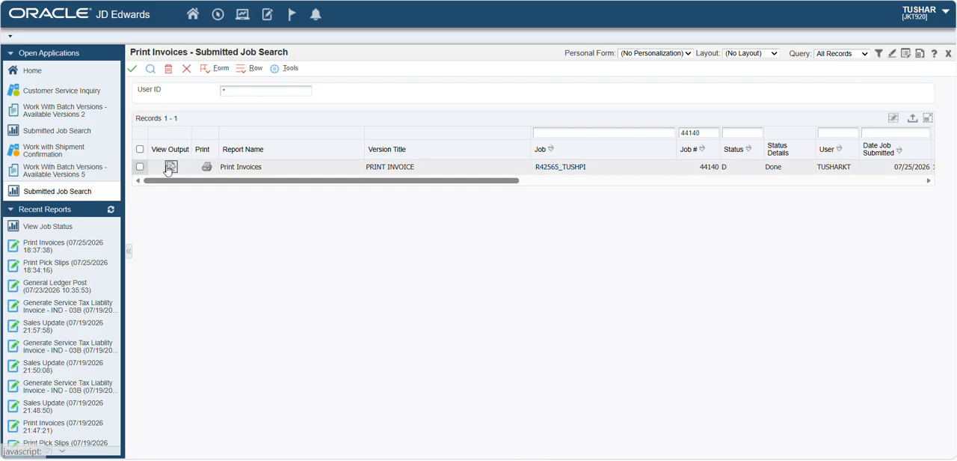
click(169, 167)
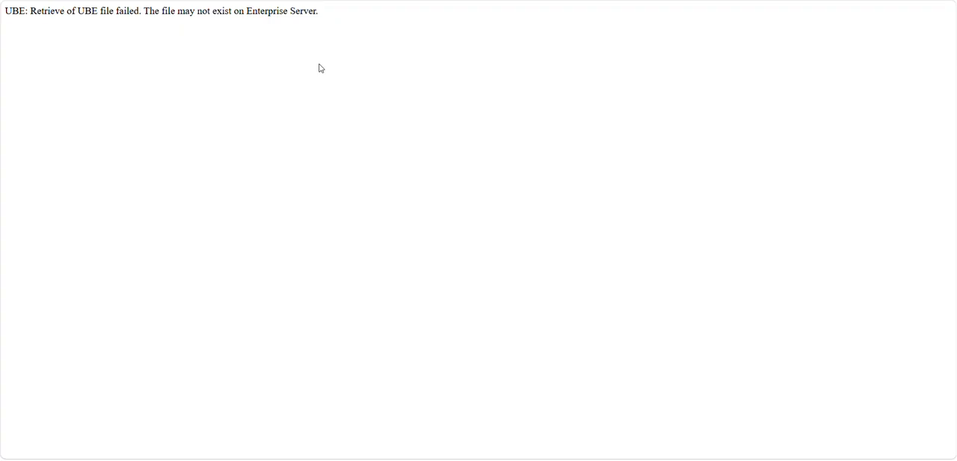
key(ctrl+w)
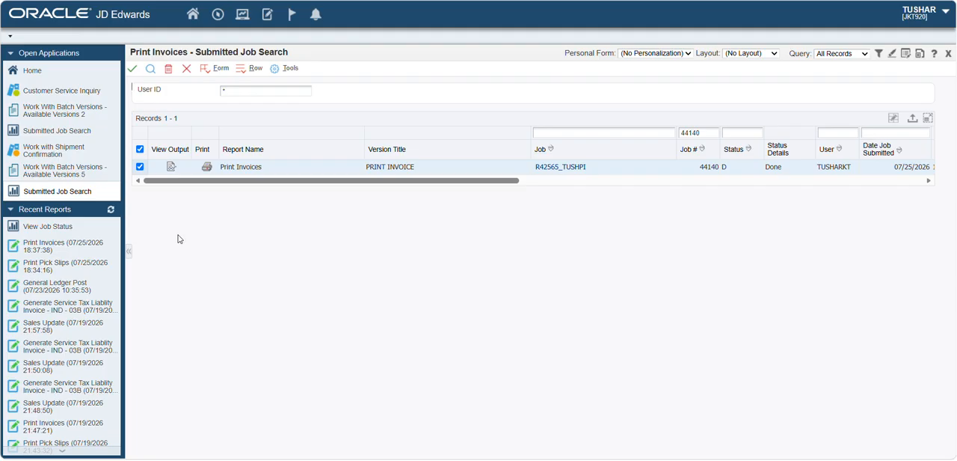
- Return to Customer Service Inquiry, select the bikes order line and open its SO Detail Revision form
click(42, 96)
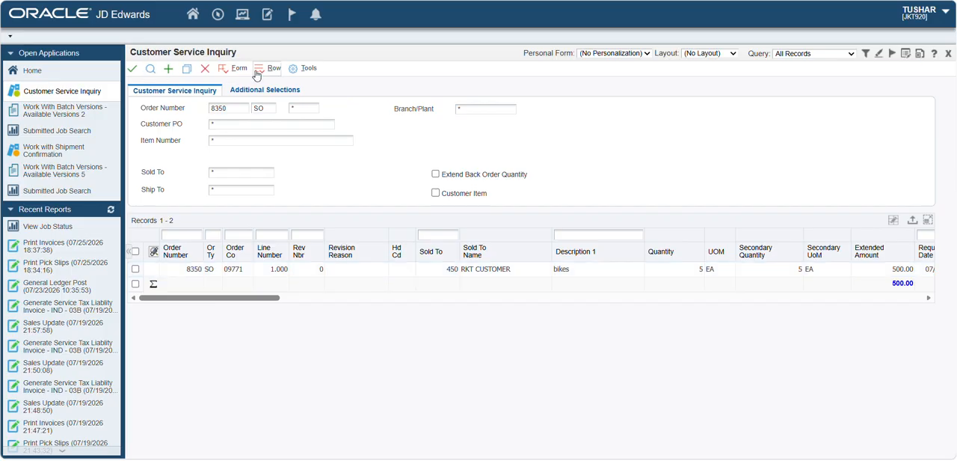
click(257, 75)
mouse_move(273, 164)
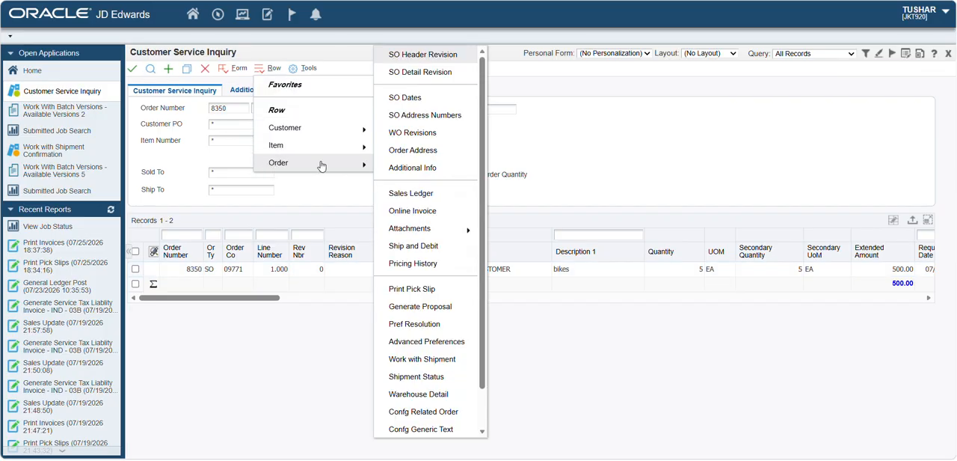
click(403, 72)
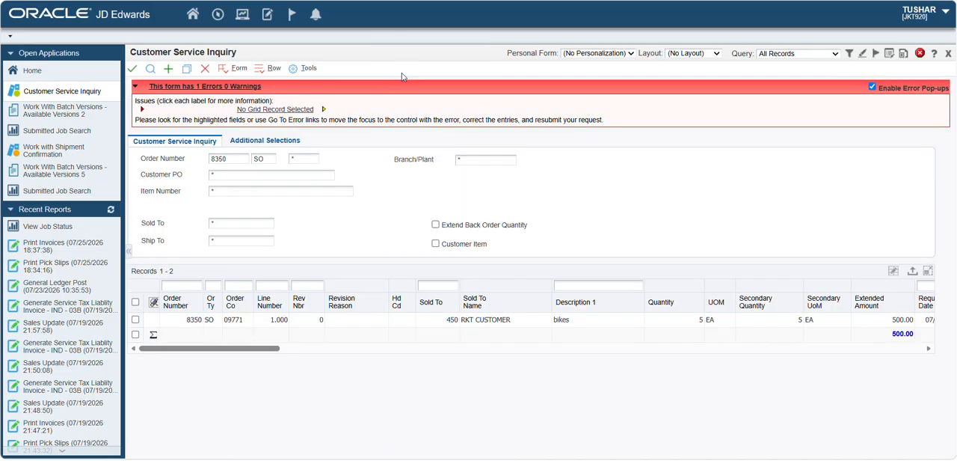
click(135, 319)
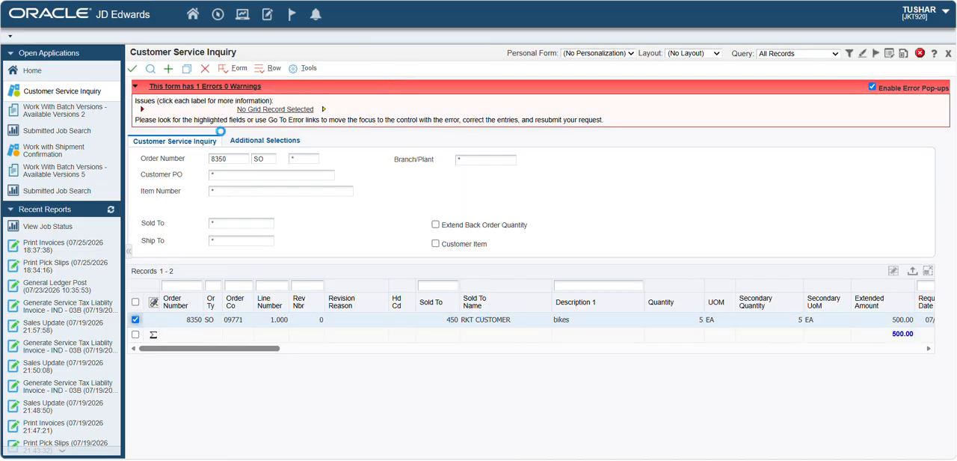
click(262, 71)
mouse_move(278, 163)
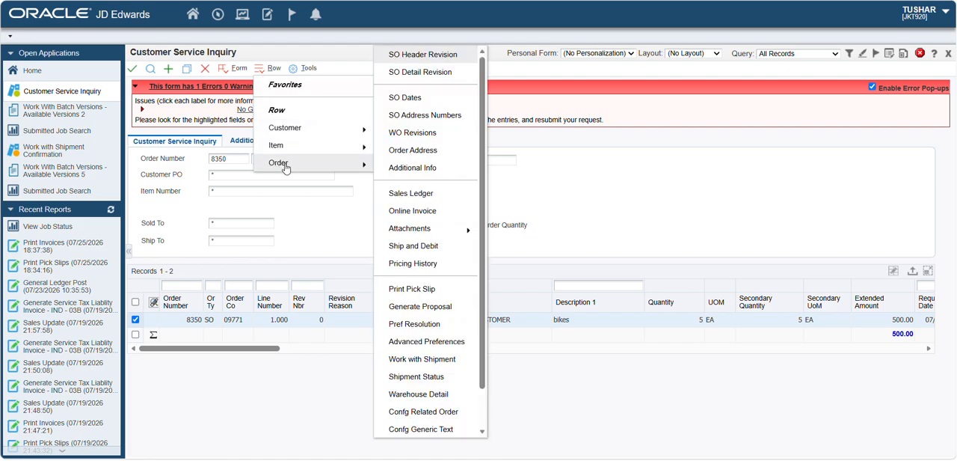
click(413, 72)
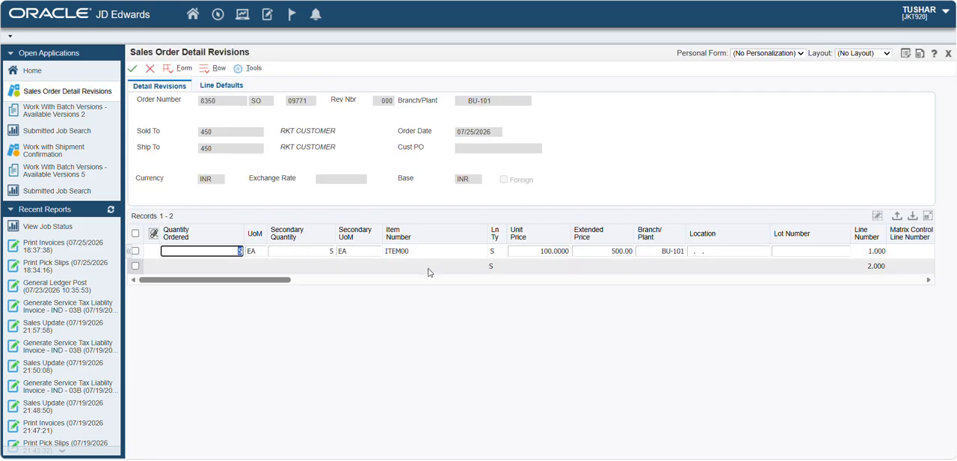
- Set the ITEM00 line's Last Status to 580 and its Next Status to 620
click(433, 264)
key(Right)
key(Right)
key(Right)
key(Right)
key(Right)
key(Right)
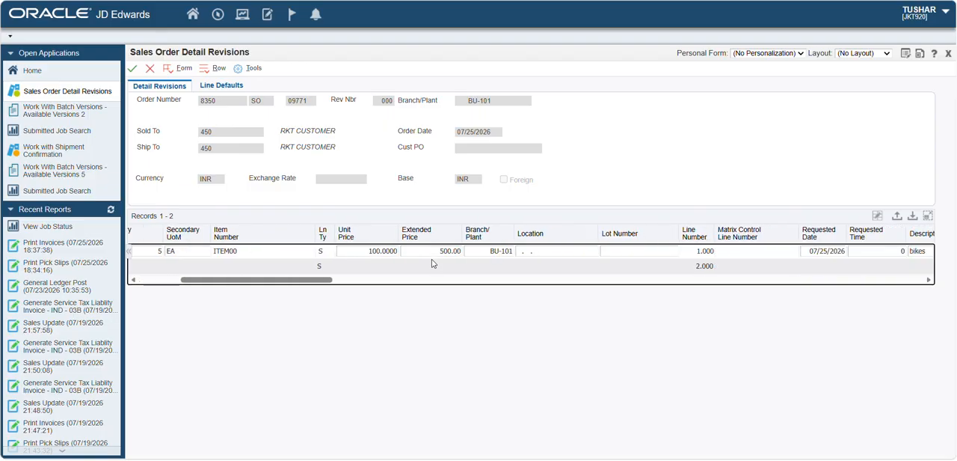
key(Right)
key(Right)
key(Right)
key(Right)
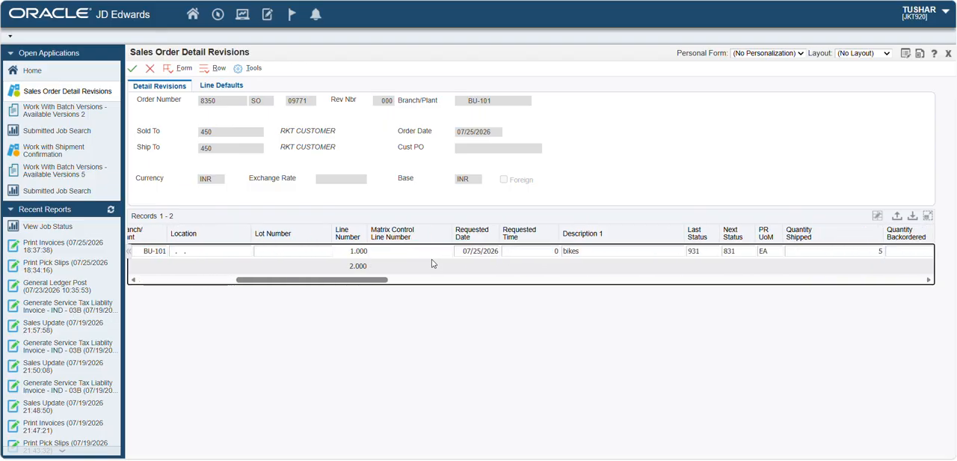
key(Left)
key(Left)
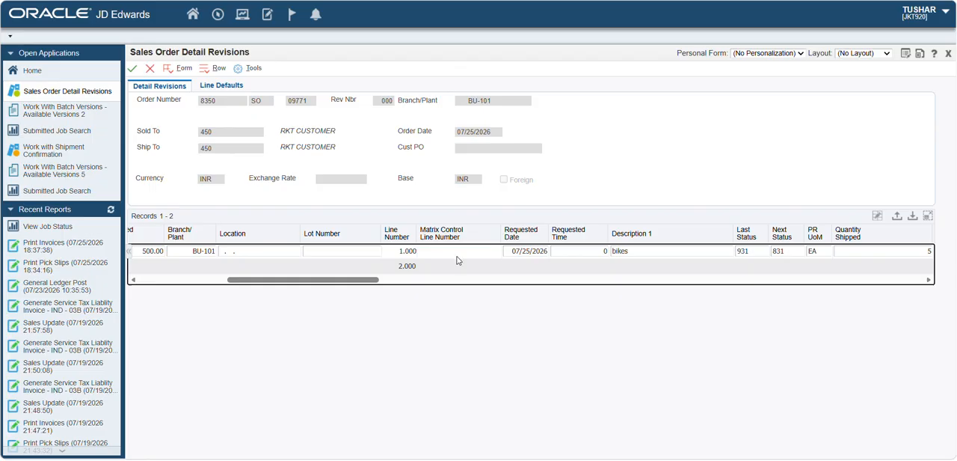
click(754, 251)
key(BackSpace)
text(5)
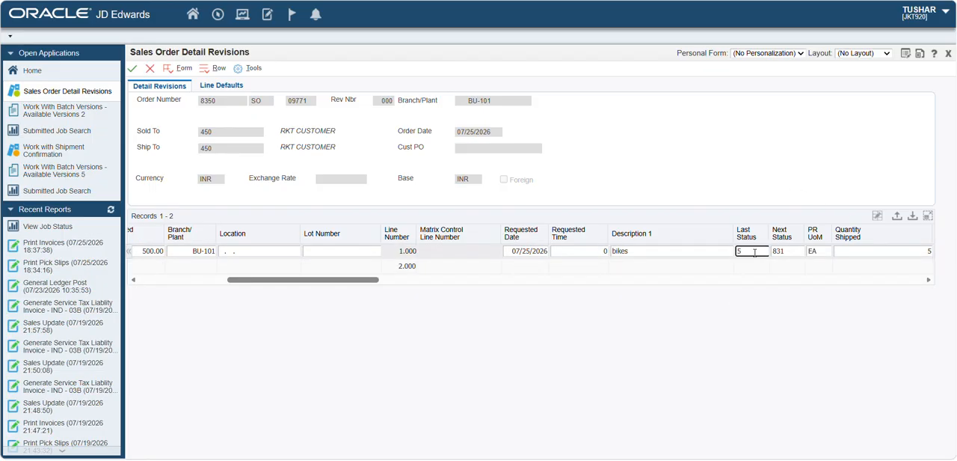
text(80)
key(Tab)
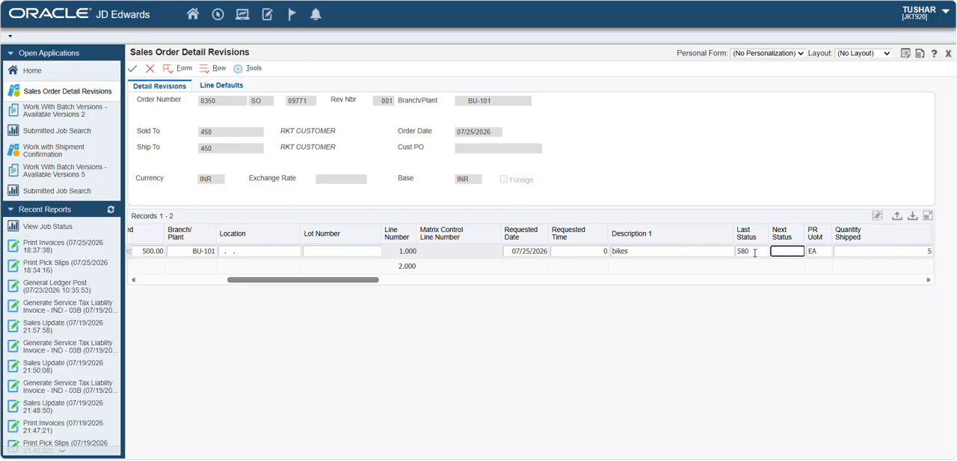
text(620)
key(Return)
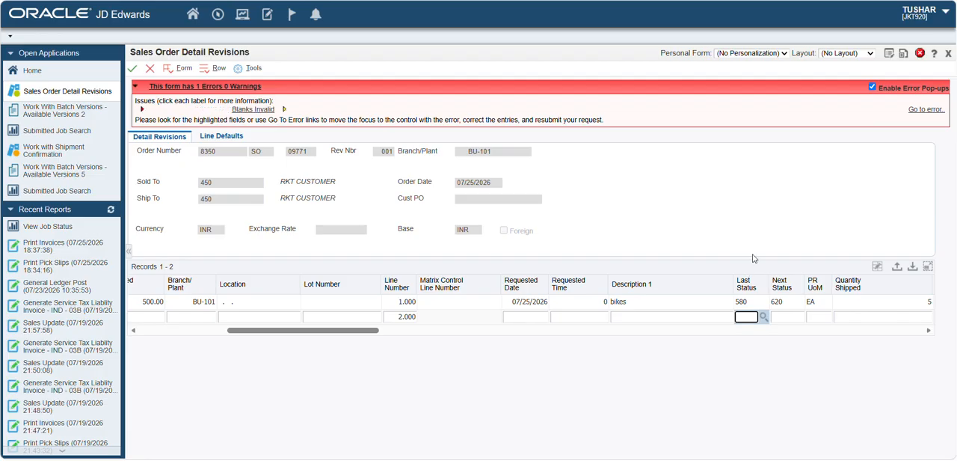
- Go to the invalid blank field, set the line's Revision Reason to CUS (Requested by Customer), and save the order revision
click(914, 111)
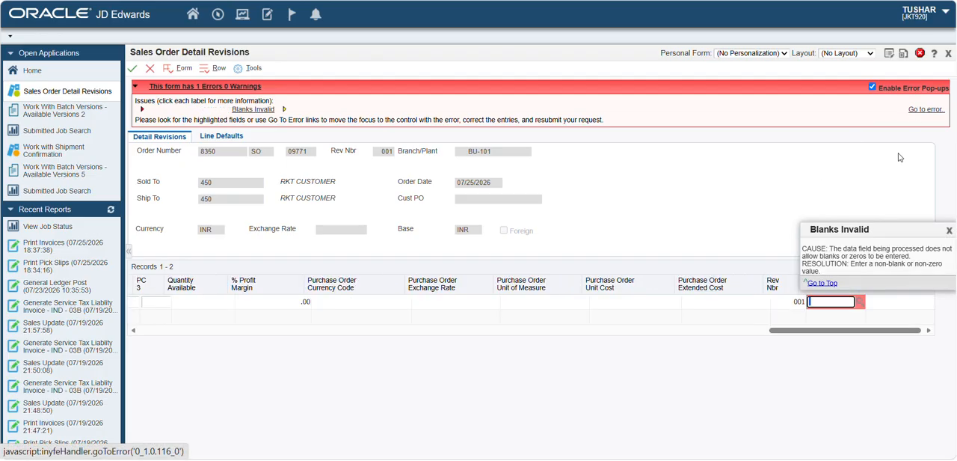
click(861, 303)
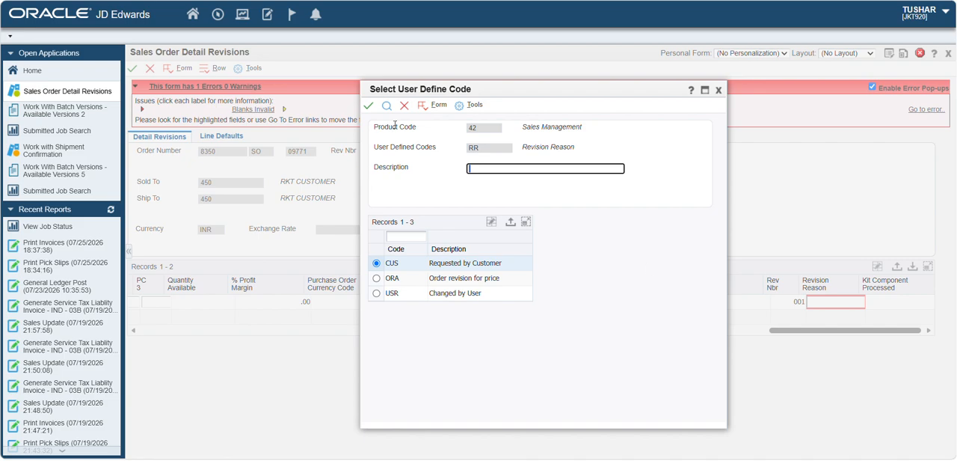
click(369, 105)
click(472, 320)
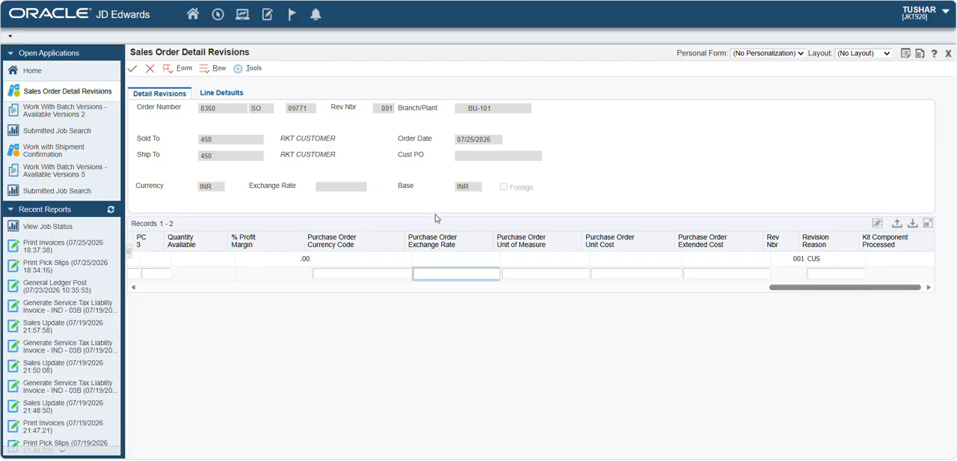
double_click(213, 110)
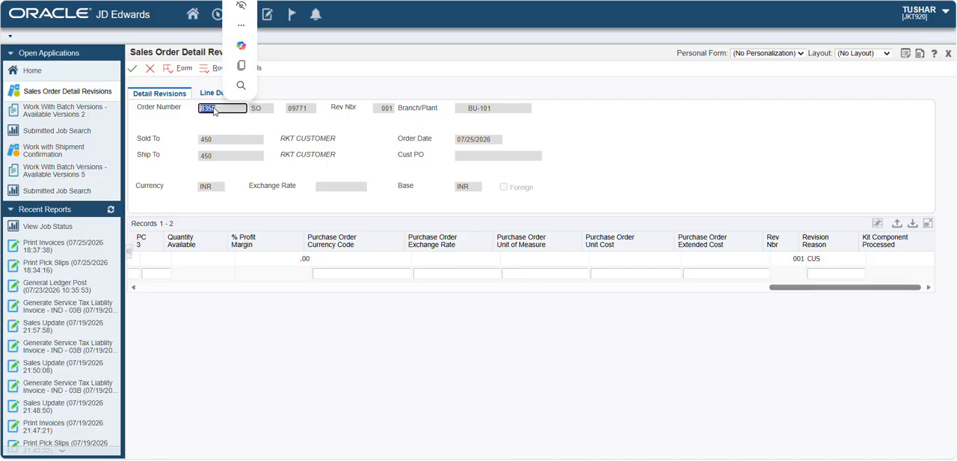
click(133, 68)
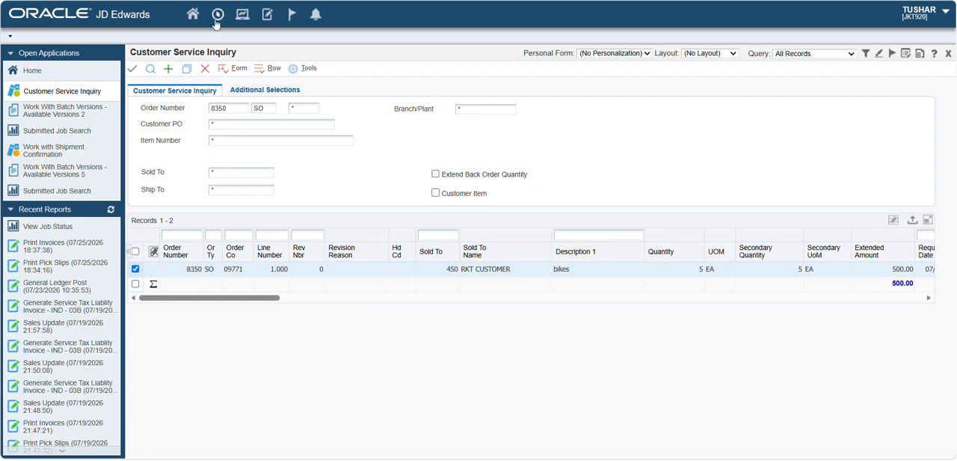
- Return to the batch versions opened for Print Invoices and find the versions of batch application R42800
click(216, 23)
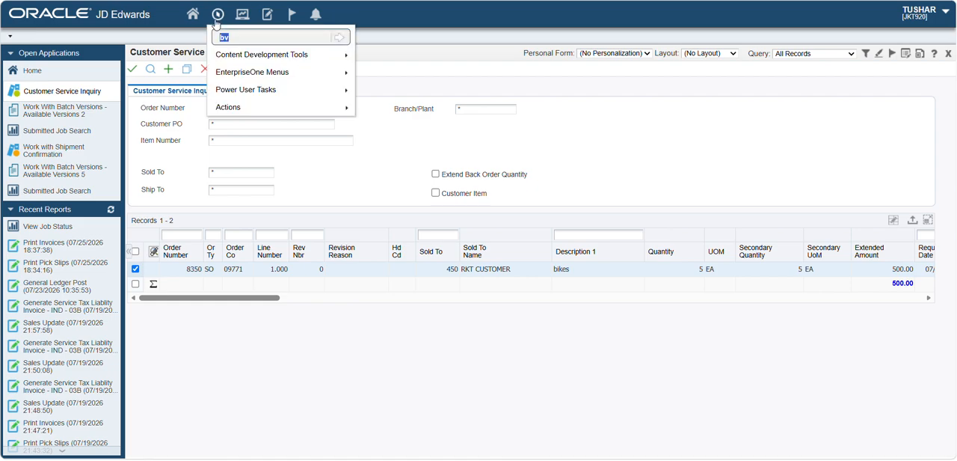
key(BackSpace)
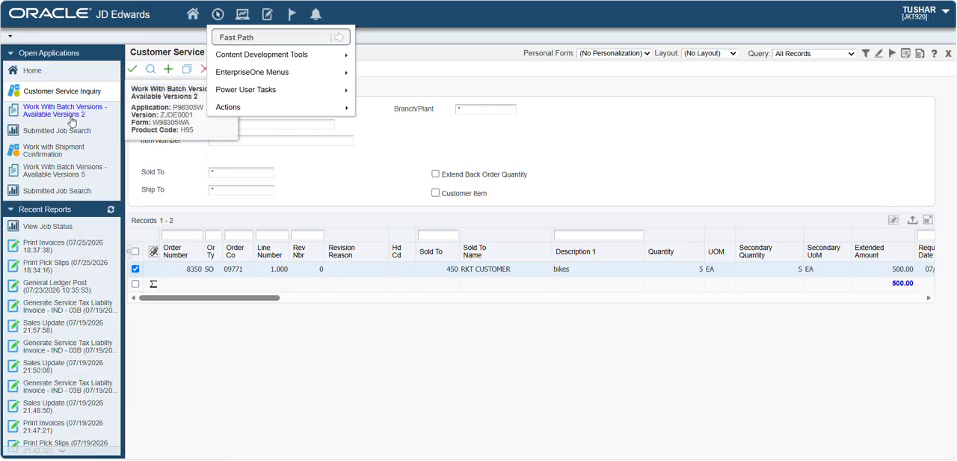
click(64, 172)
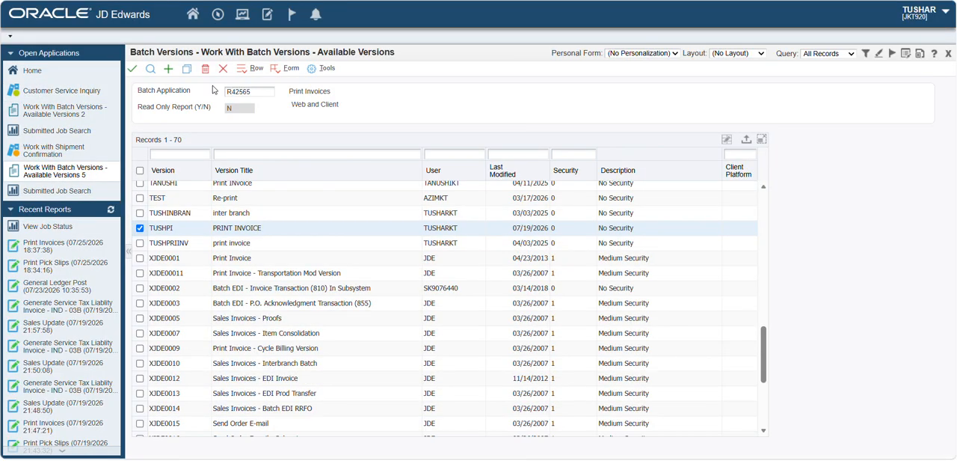
double_click(254, 92)
key(BackSpace)
text(r42800)
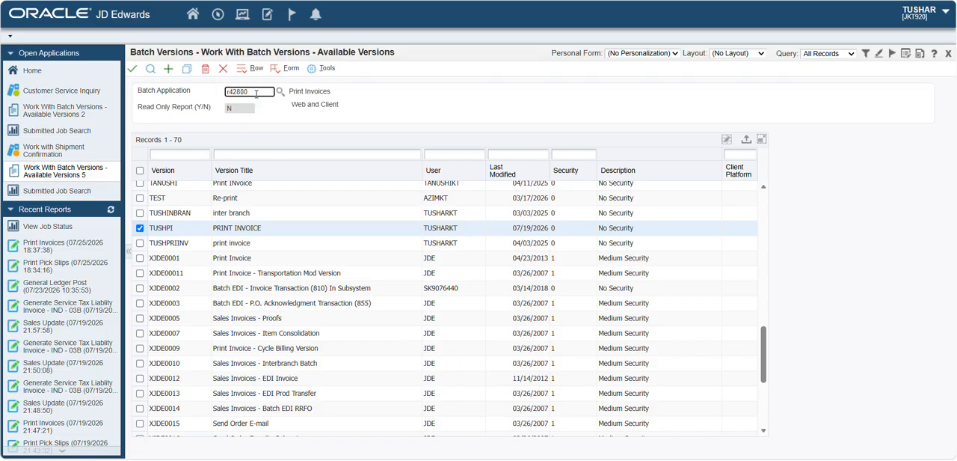
click(151, 69)
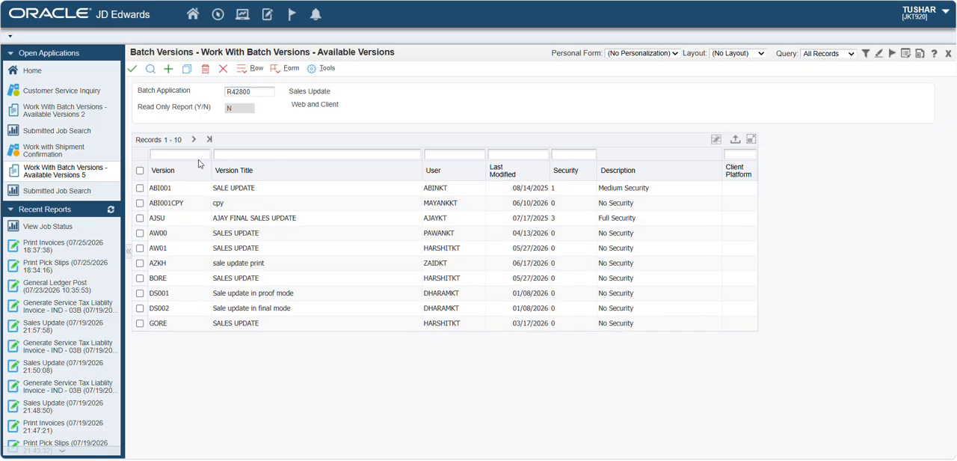
- Select the TUSHSA Sales Update version and submit it with prompting for data selection
click(209, 139)
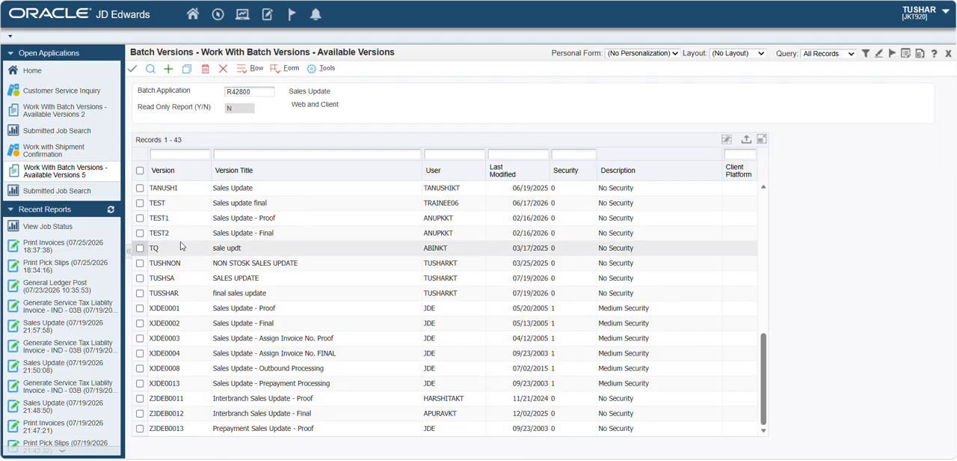
click(140, 279)
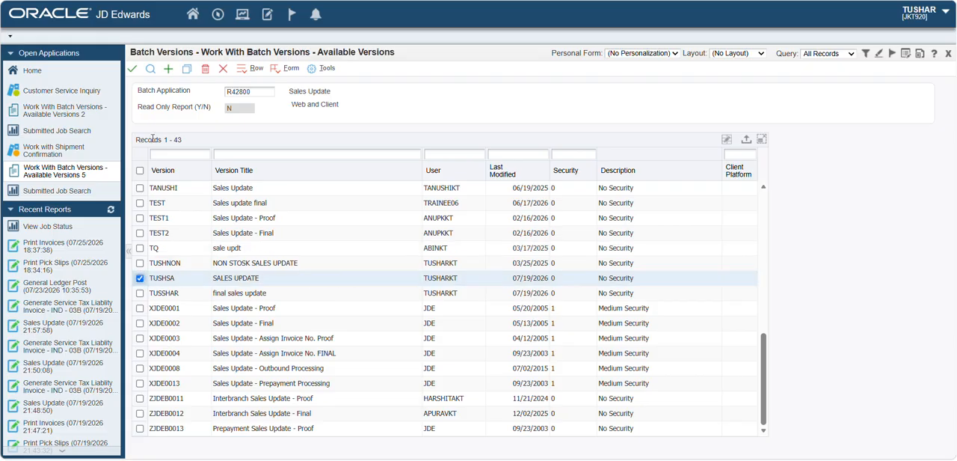
click(132, 69)
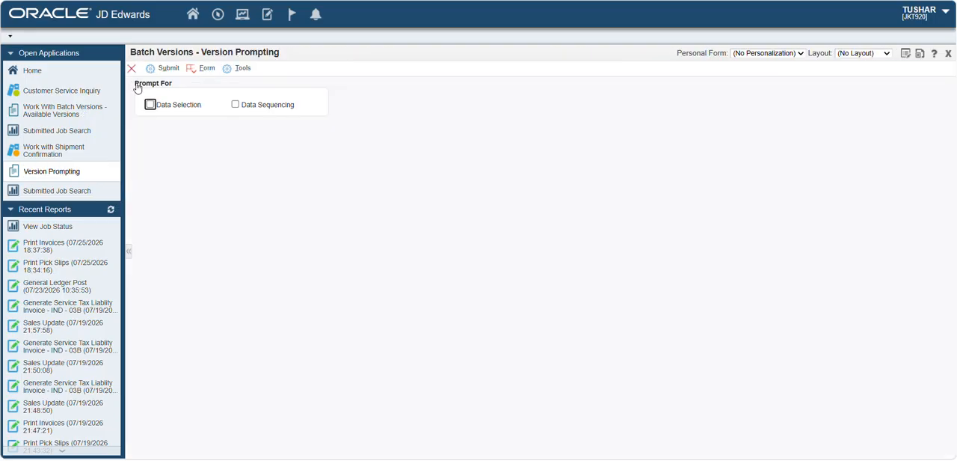
click(151, 105)
click(169, 69)
- Delete the Line Number (LNID) condition and set the Document (DOCO) condition's right operand to the sales order number as a literal
click(134, 136)
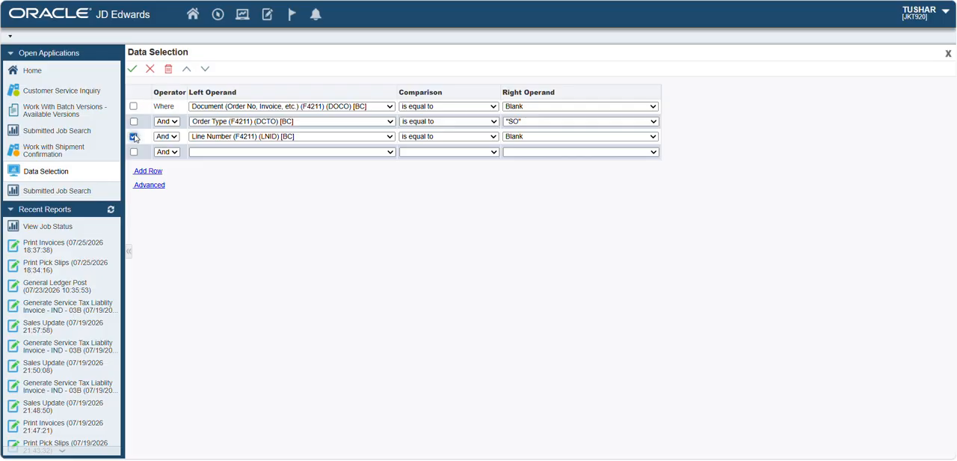
click(168, 69)
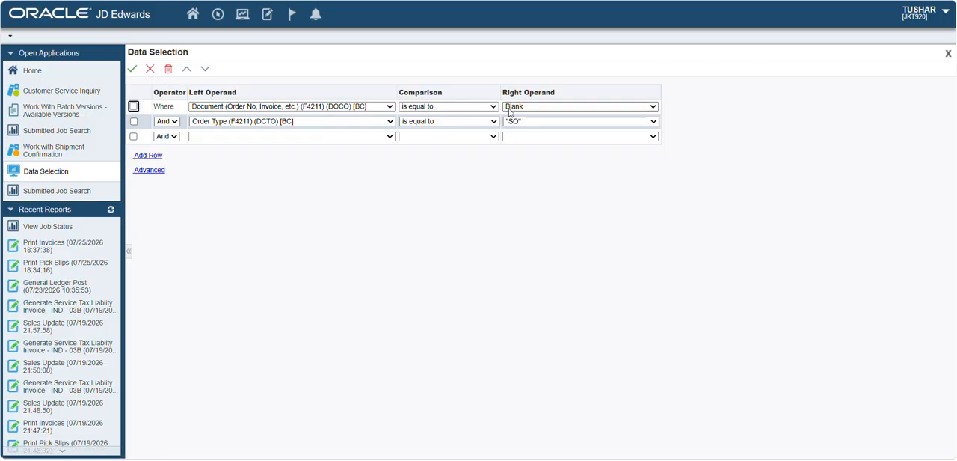
click(568, 106)
click(514, 166)
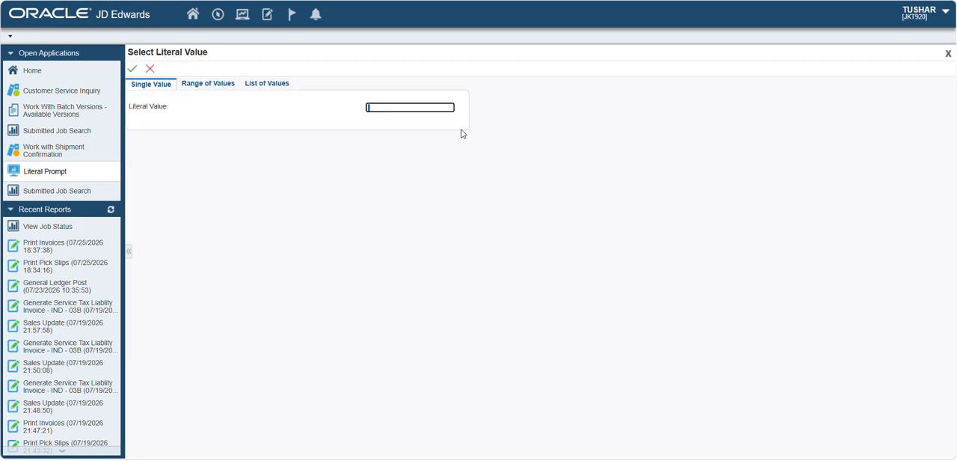
text(8350)
click(132, 68)
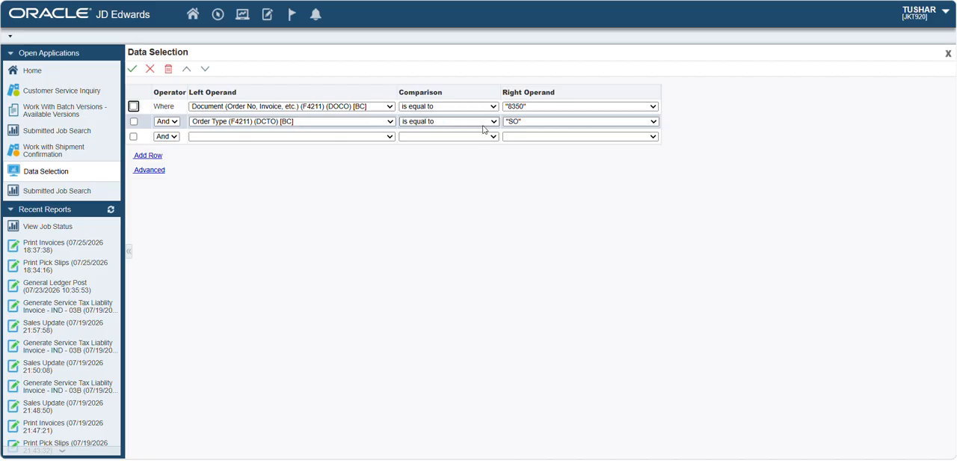
- Accept the data selection, keep the existing processing options, and submit the Sales Update job
click(133, 69)
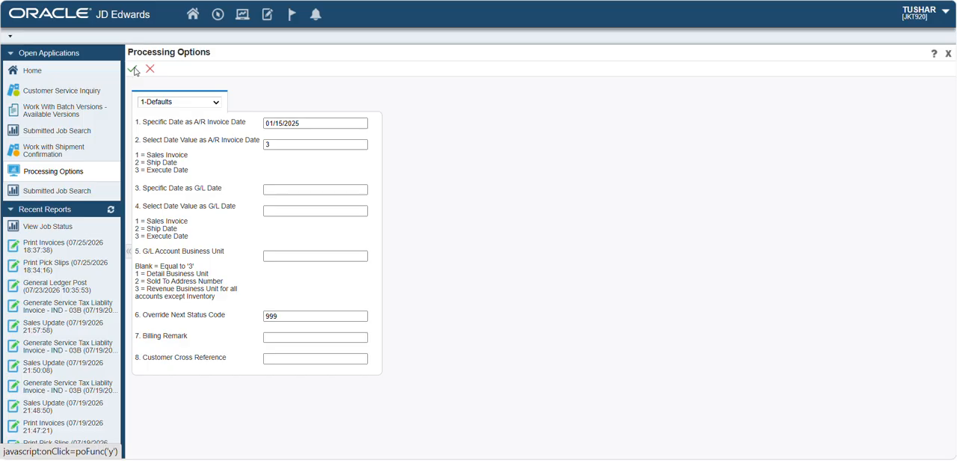
click(133, 69)
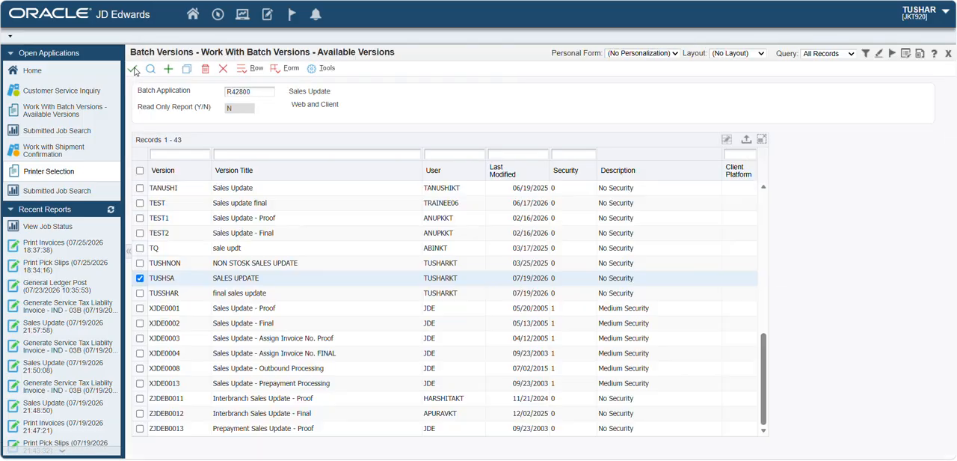
- Open the submitted job record of the latest Sales Update run and refresh its status until processing finishes
click(58, 252)
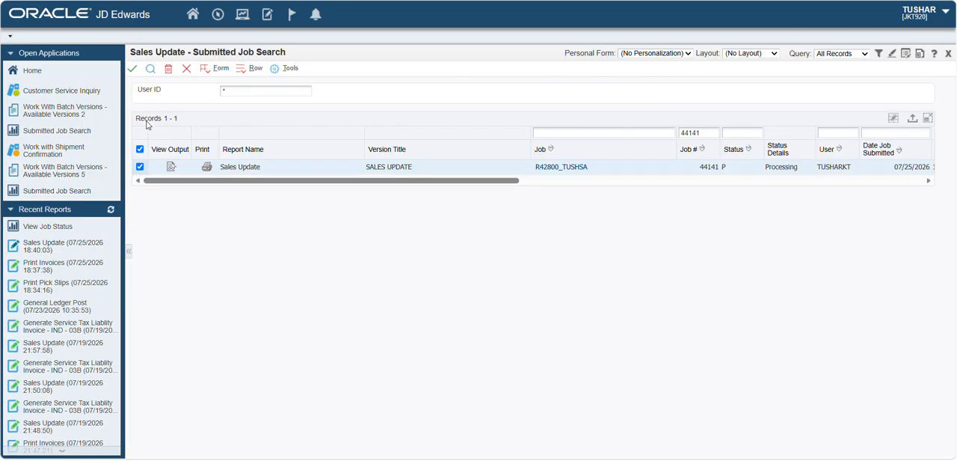
click(152, 73)
click(152, 73)
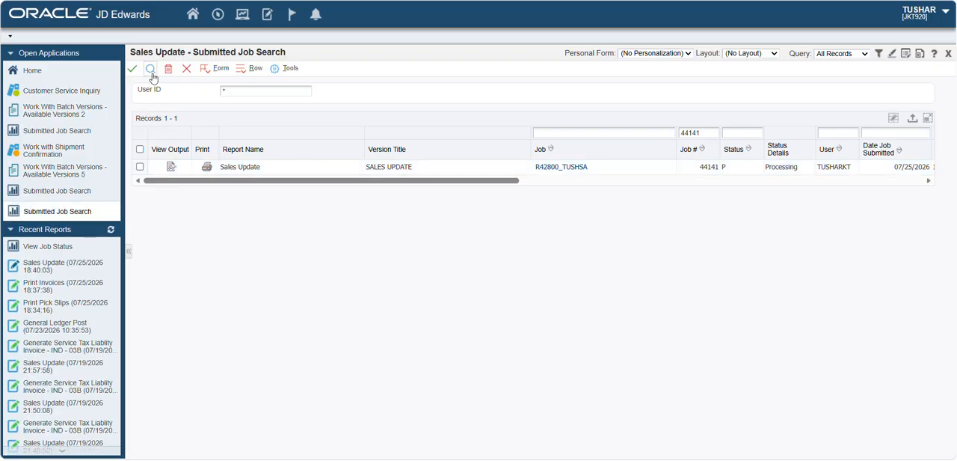
click(152, 74)
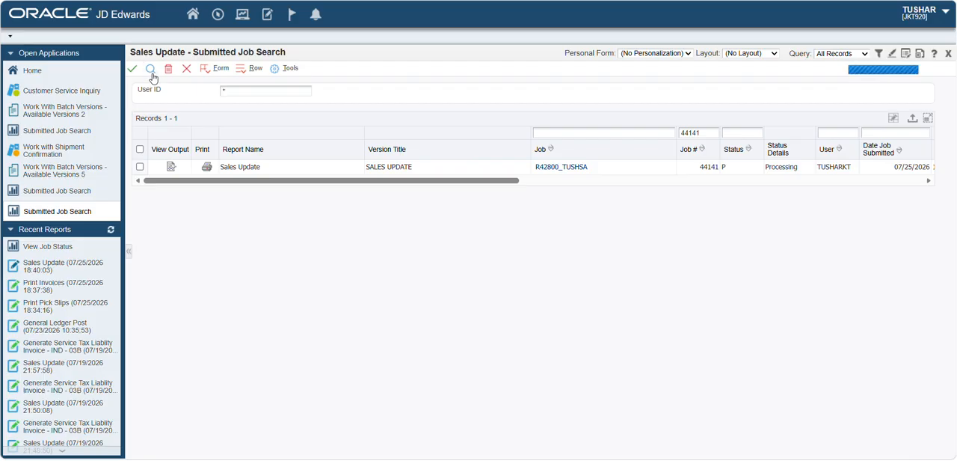
click(152, 74)
click(152, 74)
click(151, 74)
click(730, 168)
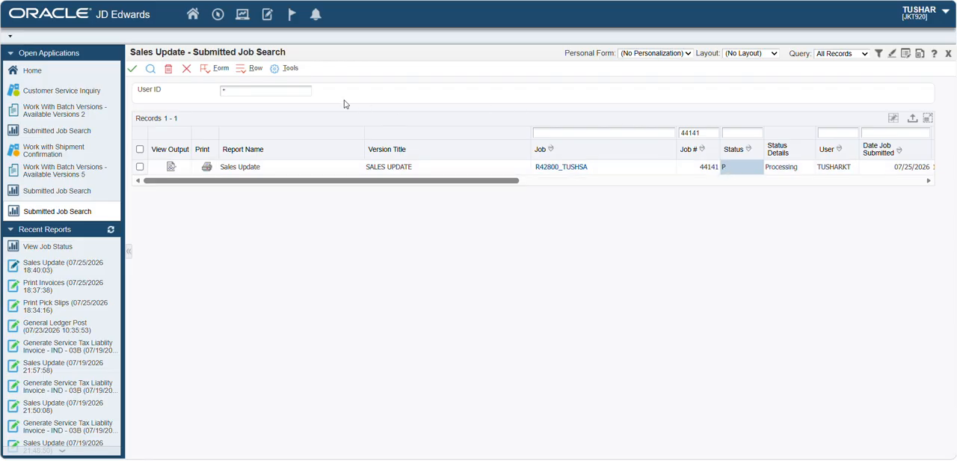
click(150, 70)
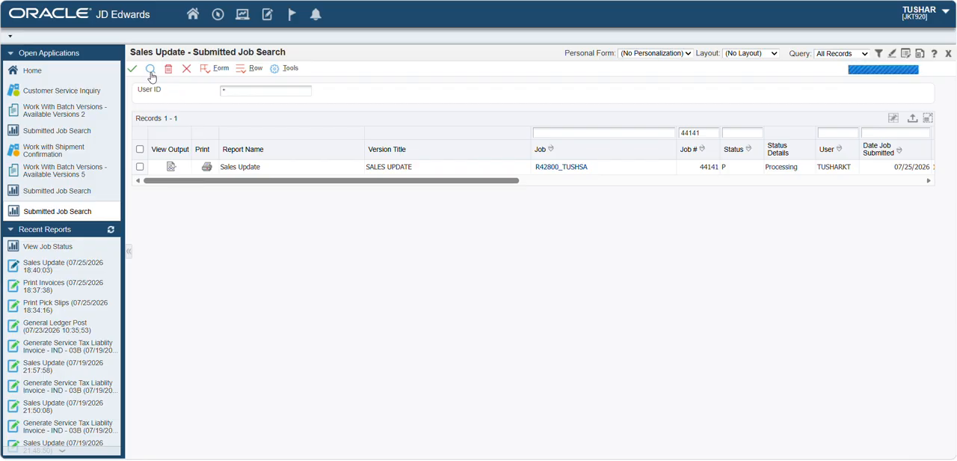
click(150, 70)
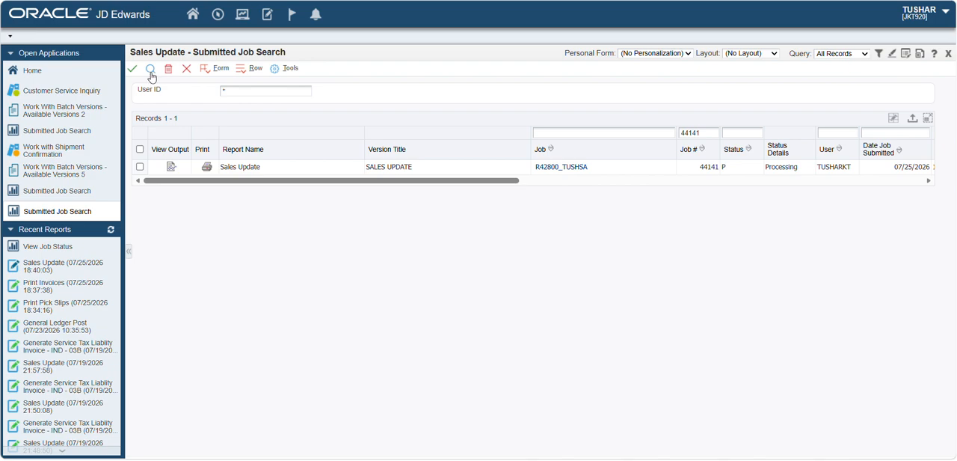
click(151, 74)
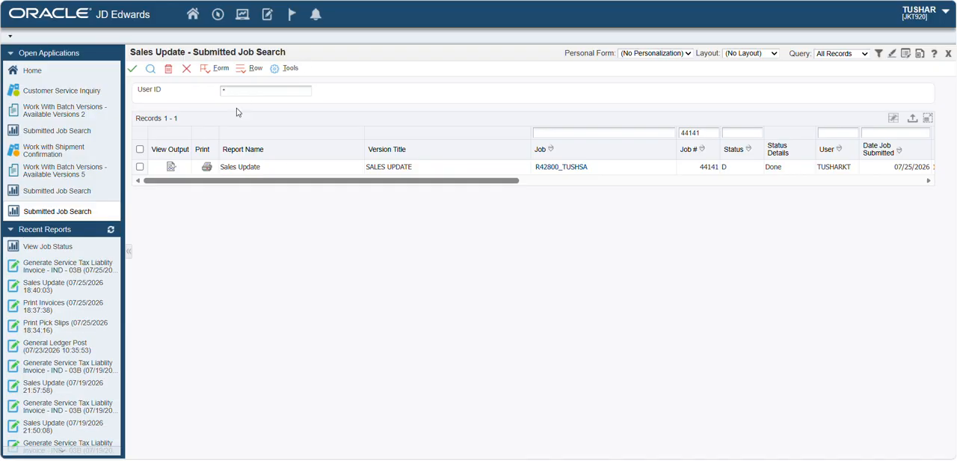
- View the PDF output of the Sales Update job R42800_TUSHSA and open the downloaded report
click(170, 168)
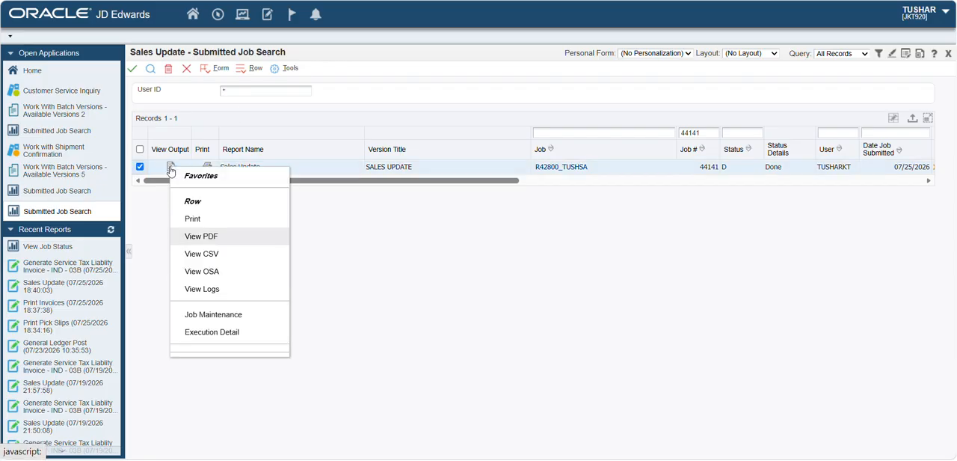
click(201, 249)
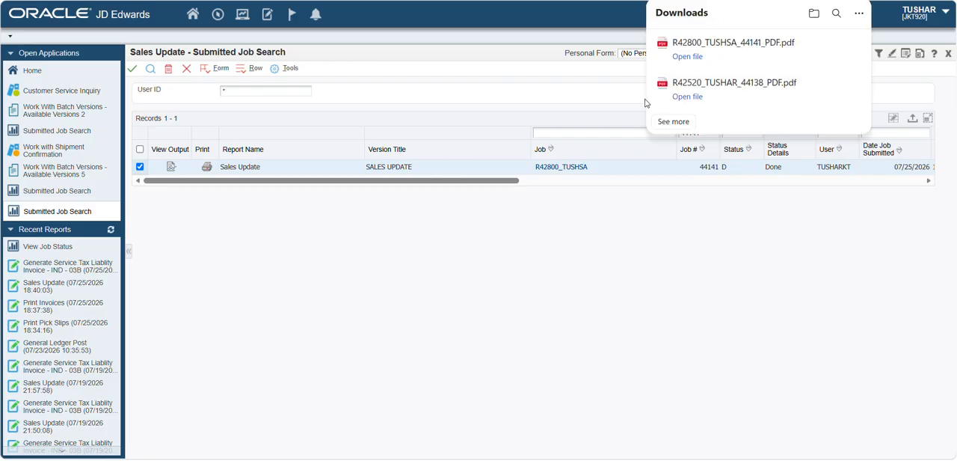
click(682, 58)
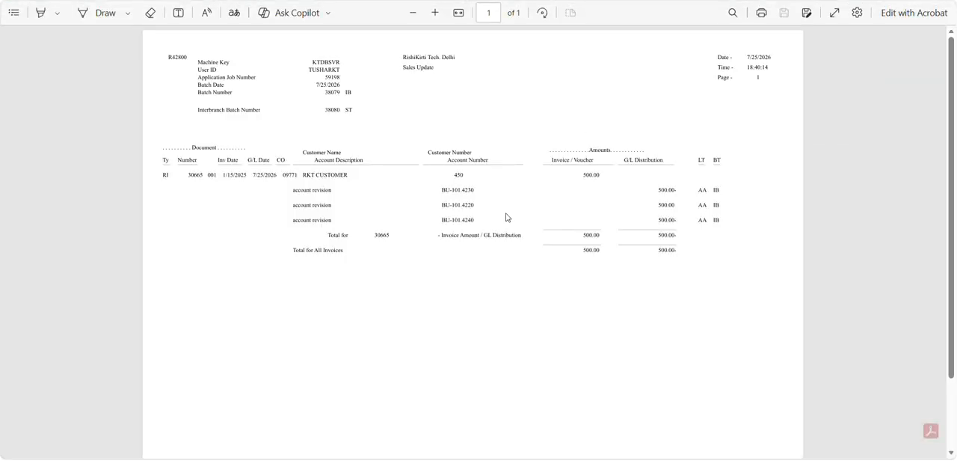
- Examine the batch numbers, invoice amount and G/L distribution in the Sales Update report, and return to the submitted job search
scroll(506, 217, up, 3)
scroll(507, 217, down, 3)
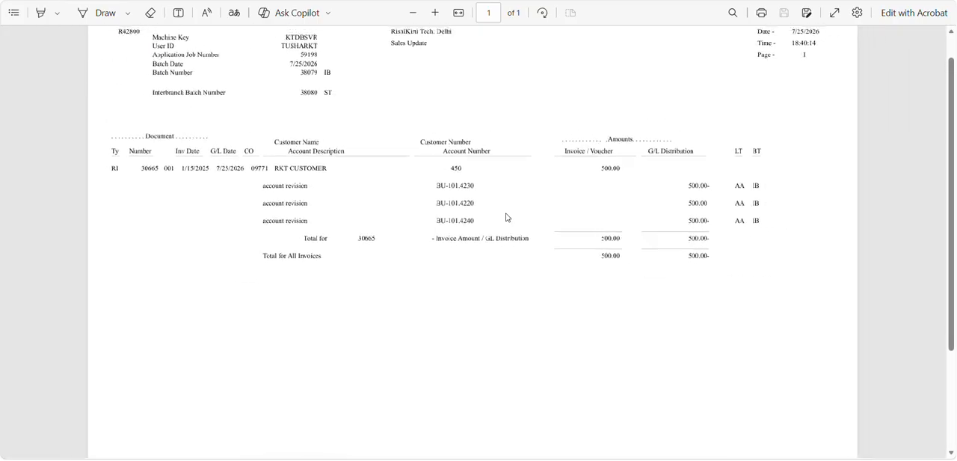
scroll(506, 217, up, 2)
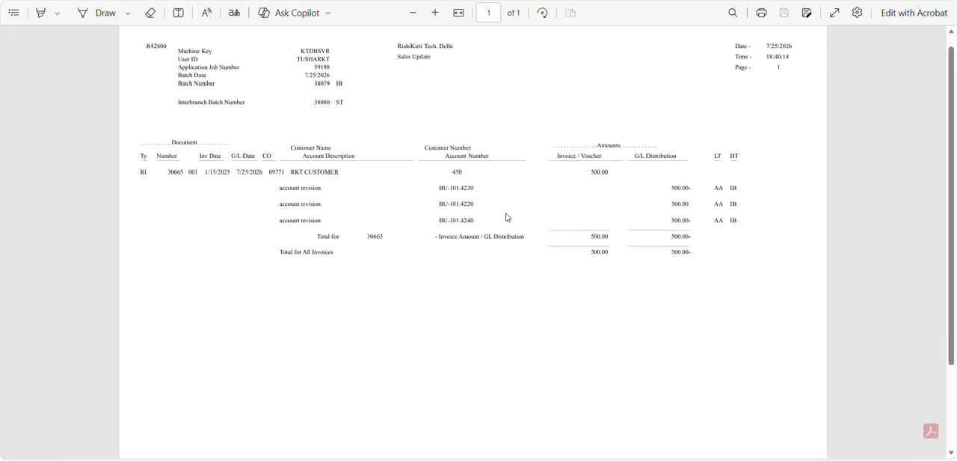
scroll(506, 217, down, 1)
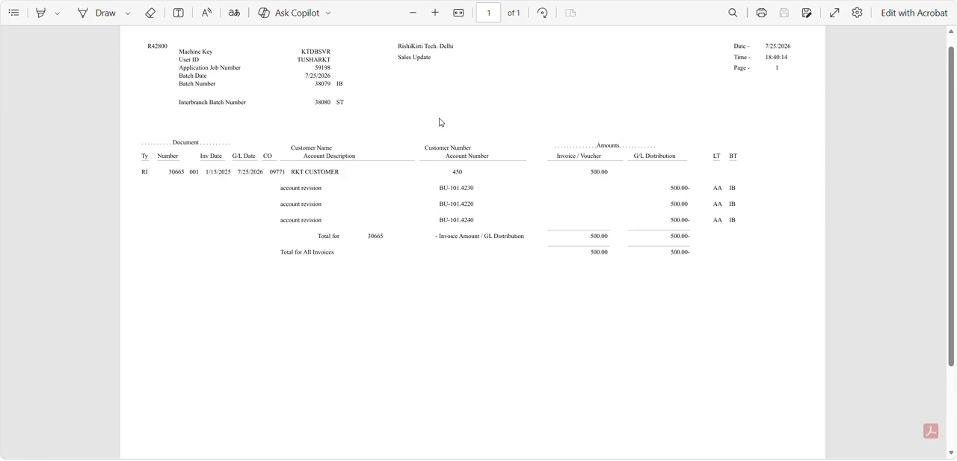
click(406, 1)
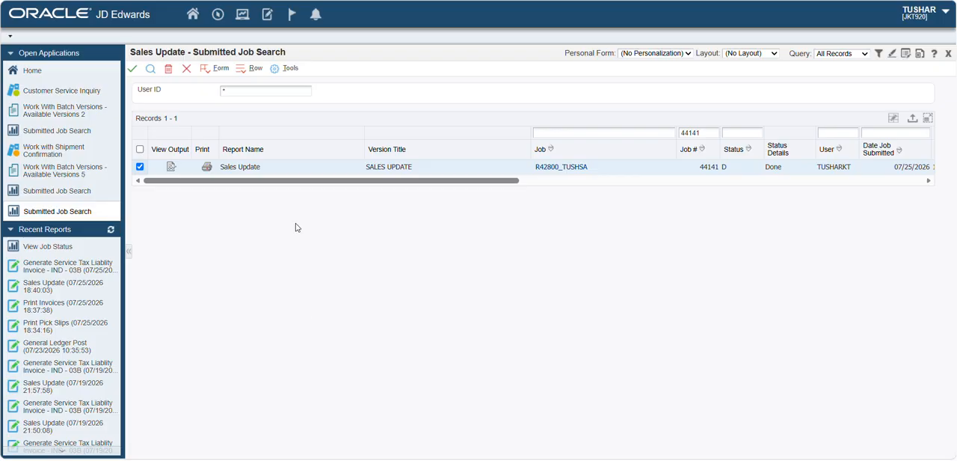